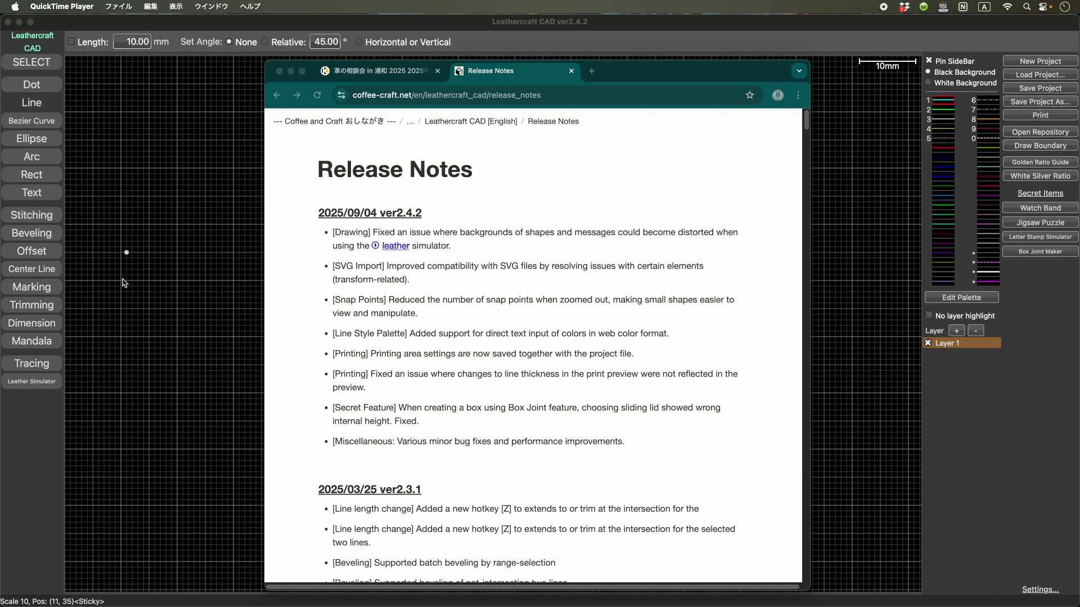
# - Draw a 44.80 mm line across the upper left of the empty canvas
pyautogui.click(114, 298)
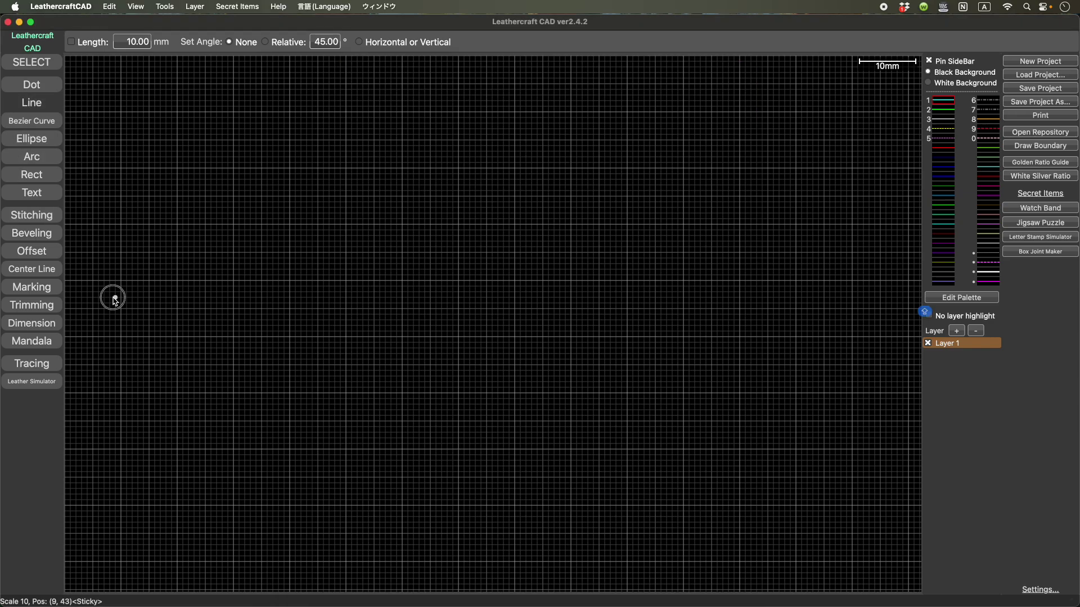
pyautogui.click(152, 176)
pyautogui.click(397, 236)
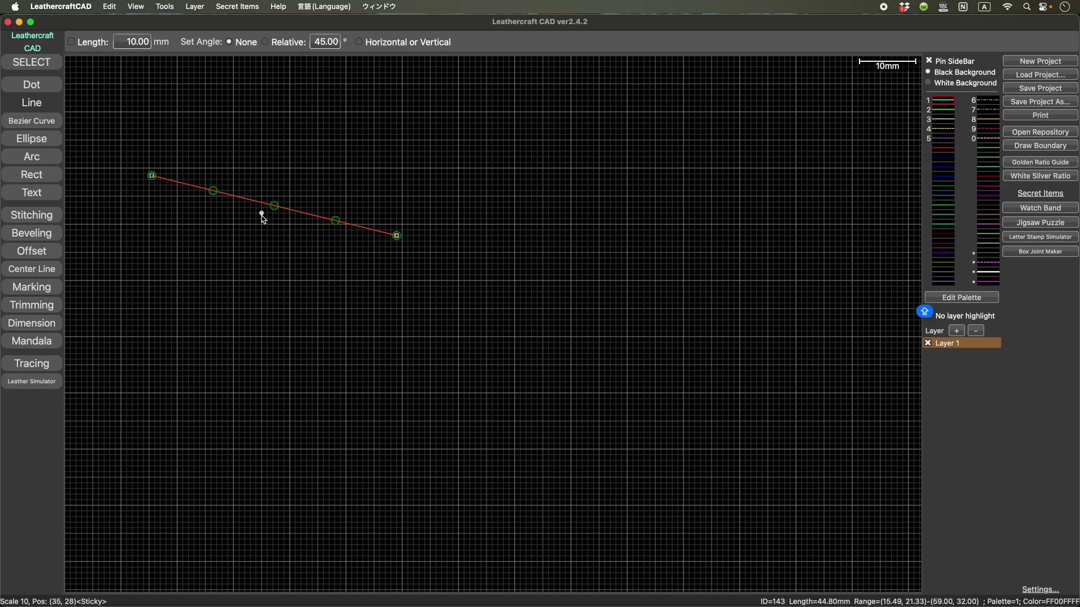
pyautogui.scroll(1, 281, 203)
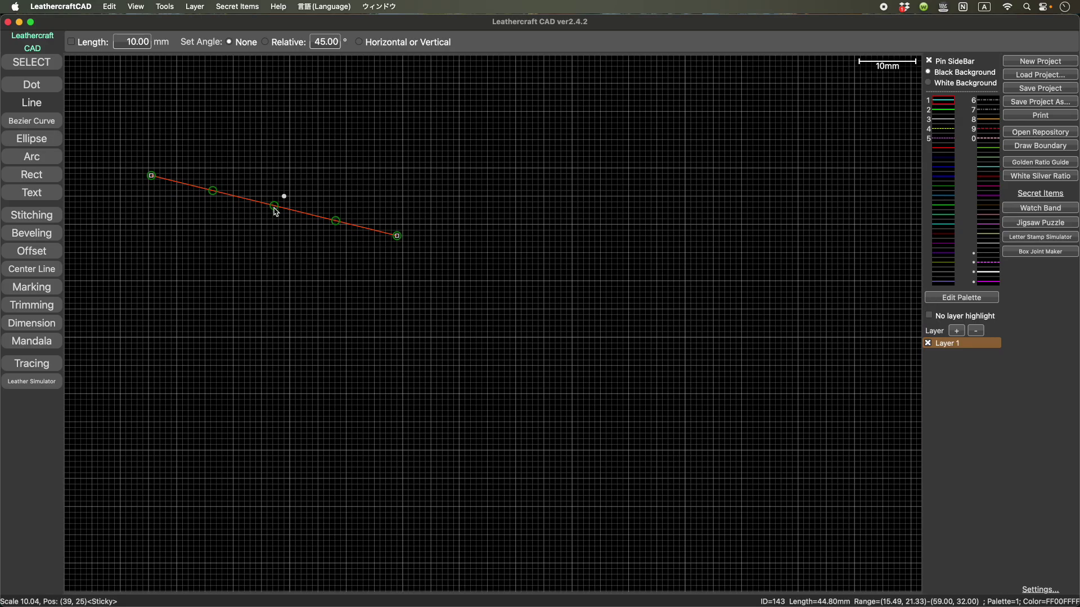
pyautogui.press('capslock')
# - Draw a 40 mm diameter circle with the Ellipse tool just below the line
pyautogui.click(42, 141)
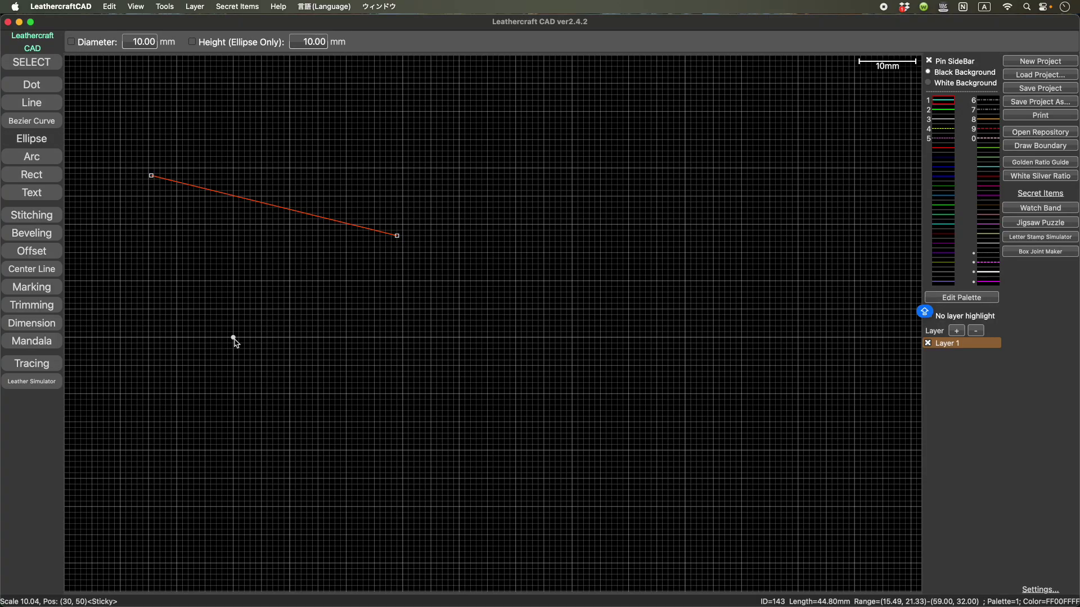
pyautogui.moveTo(234, 338); pyautogui.dragTo(349, 451)
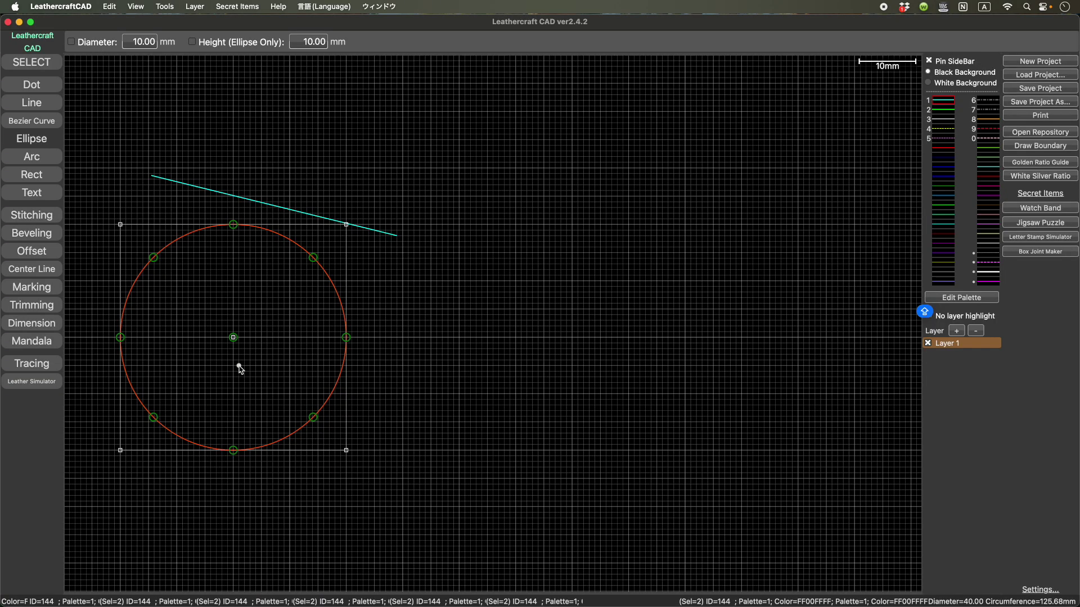
pyautogui.scroll(-5, 240, 369)
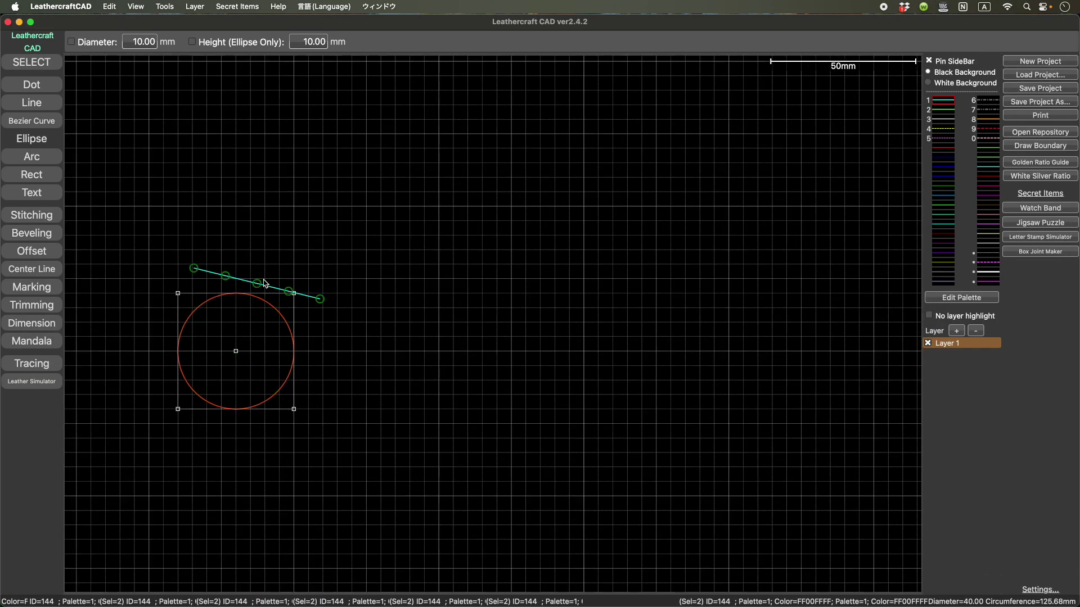
pyautogui.scroll(-5, 270, 281)
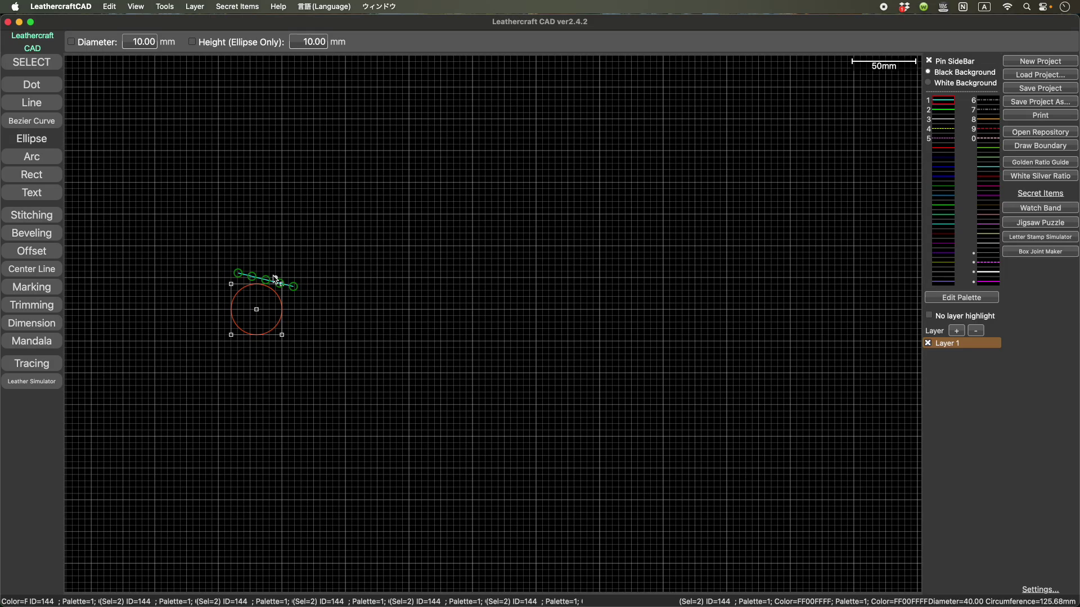
pyautogui.scroll(-3, 275, 278)
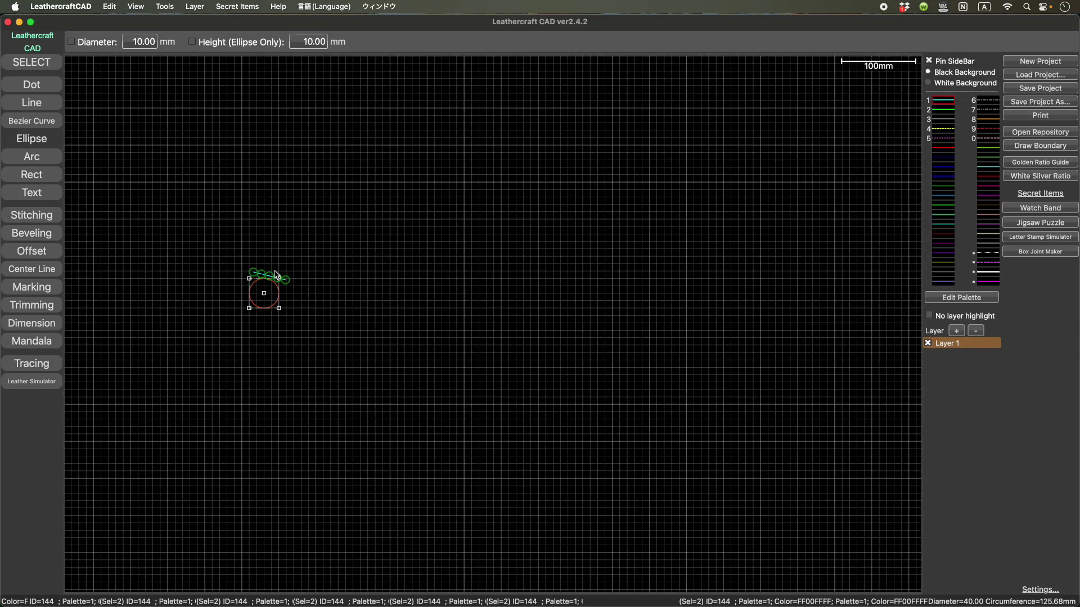
pyautogui.press('capslock')
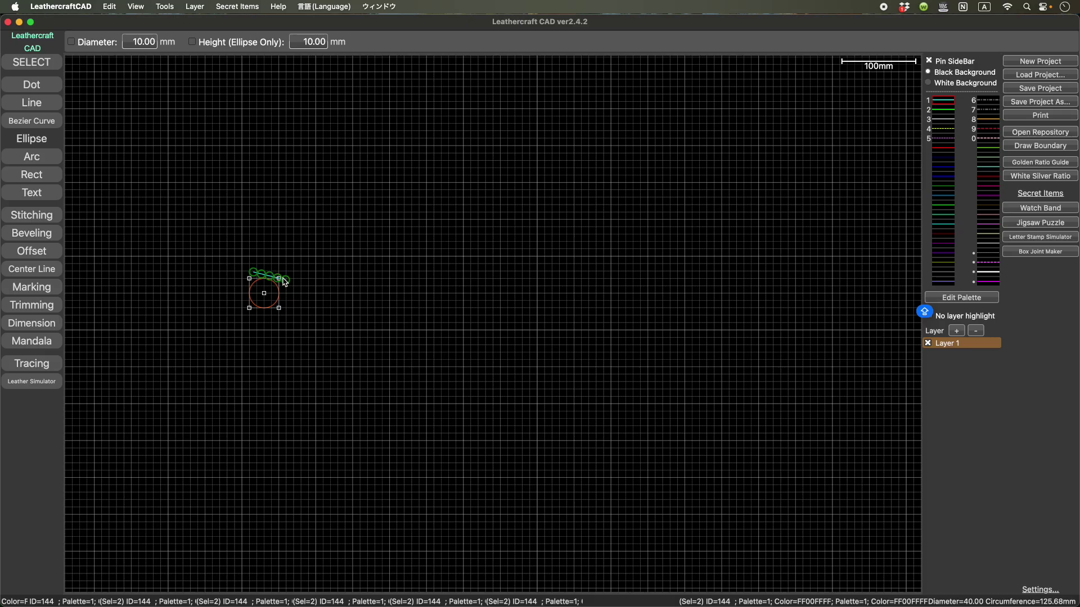
# - Nudge the circle up so its bounding box corner snaps onto the line
pyautogui.scroll(-5, 287, 265)
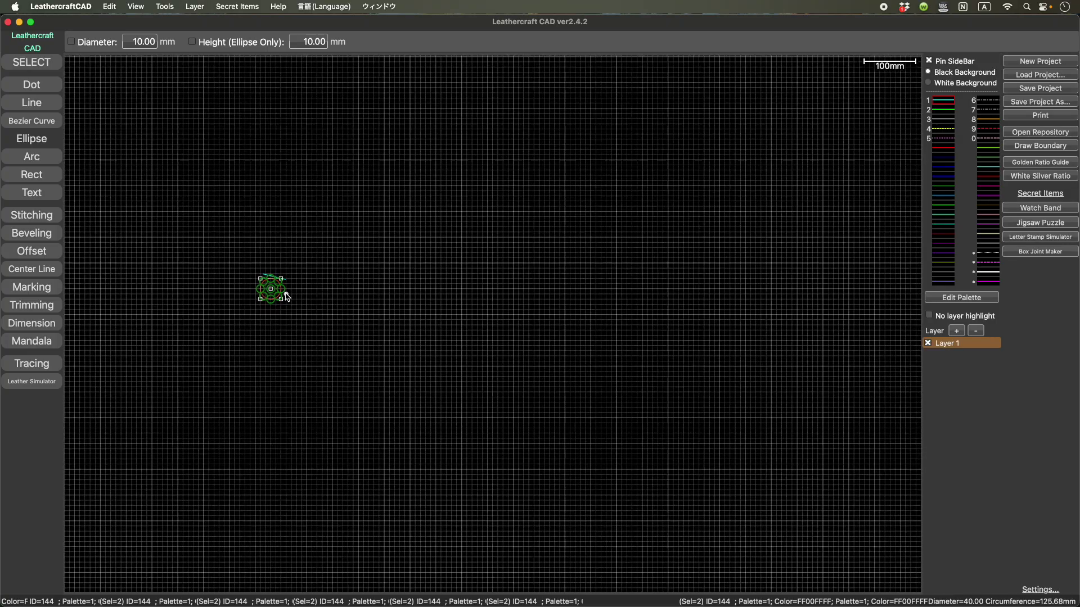
pyautogui.scroll(-2, 286, 301)
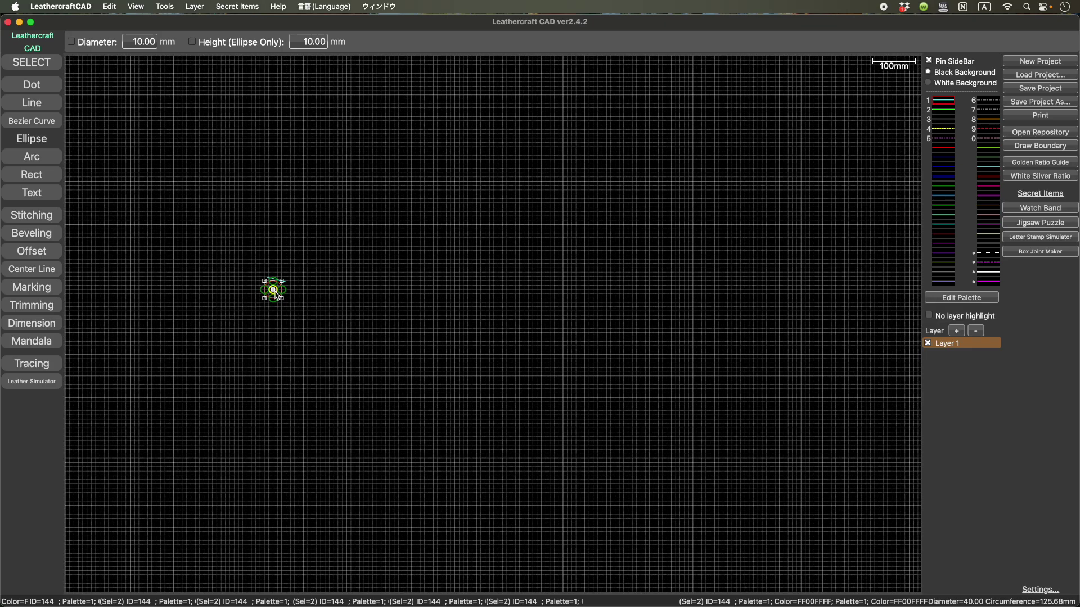
pyautogui.moveTo(275, 292)
pyautogui.mouseDown()
pyautogui.moveTo(284, 285)
pyautogui.moveTo(267, 279)
pyautogui.moveTo(277, 282)
pyautogui.mouseUp()
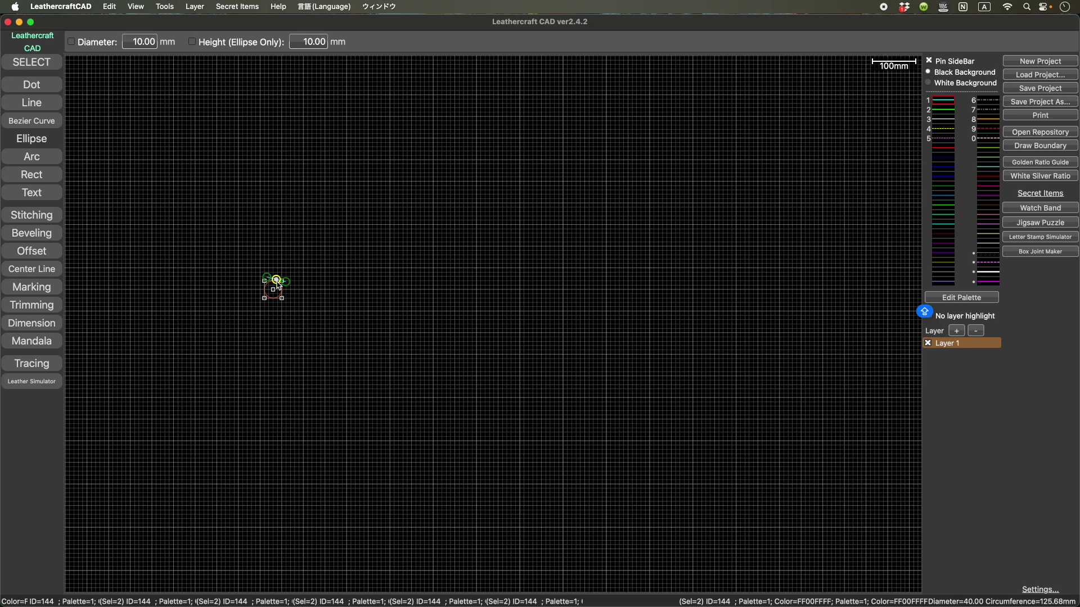
pyautogui.scroll(10, 277, 284)
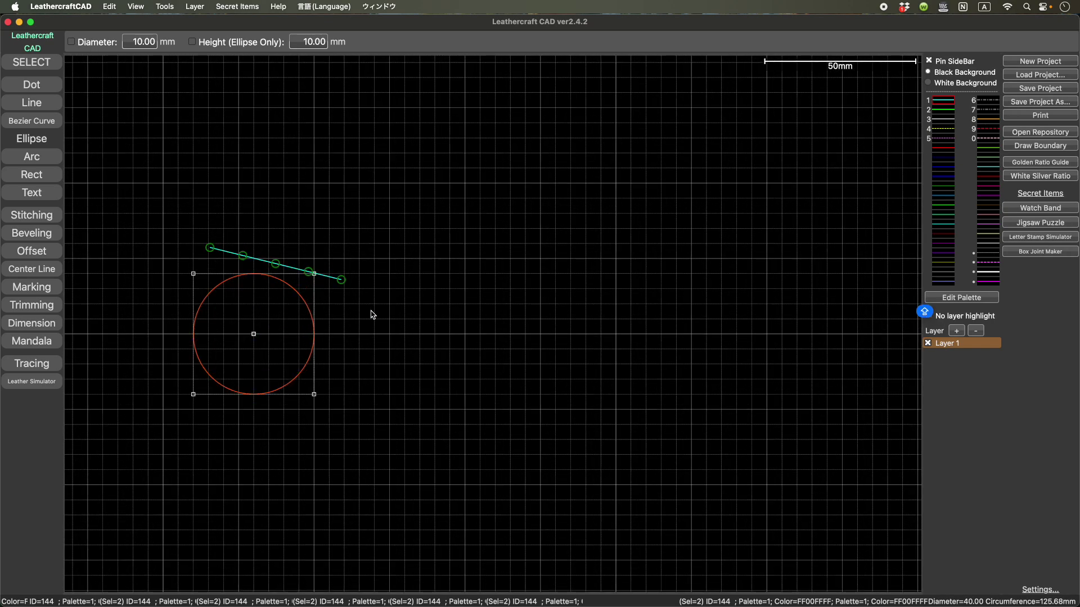
pyautogui.press('super+Tab')
pyautogui.press('super+Tab')
pyautogui.press('super+Tab')
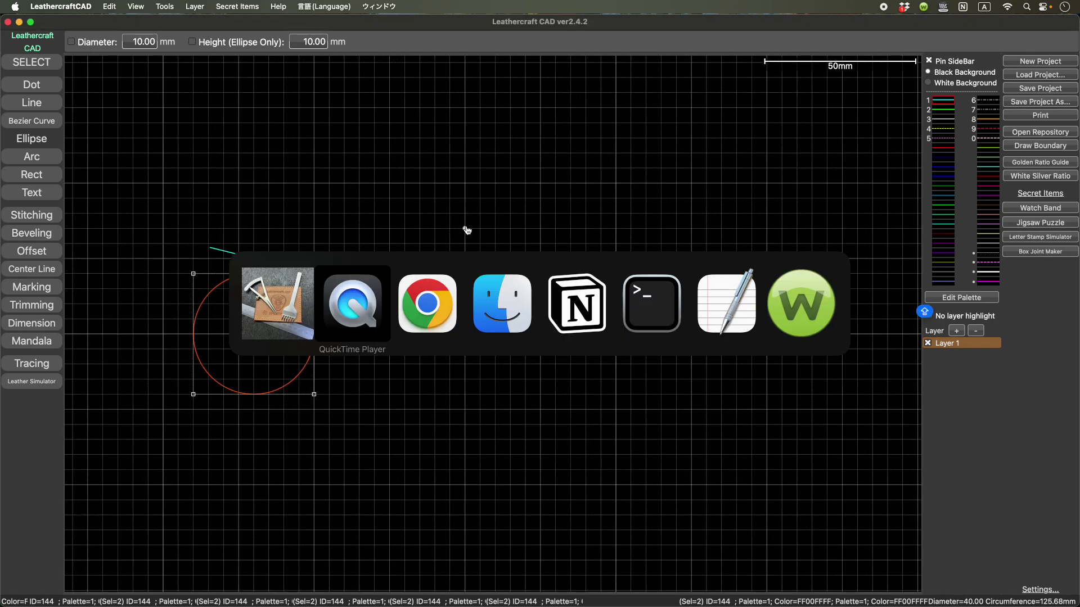
pyautogui.press('super+Tab')
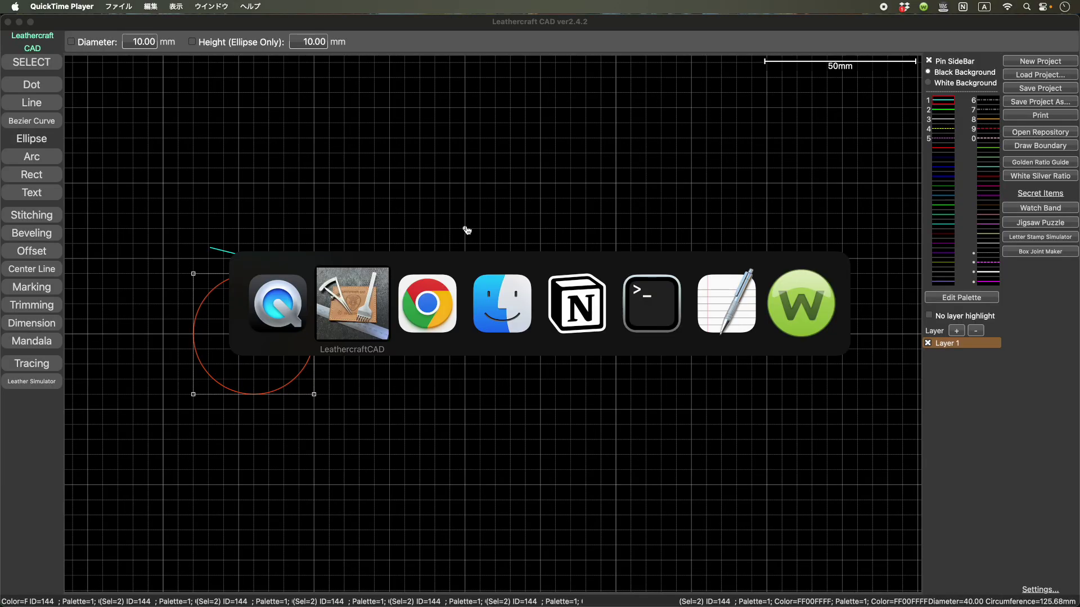
pyautogui.press('super+Tab')
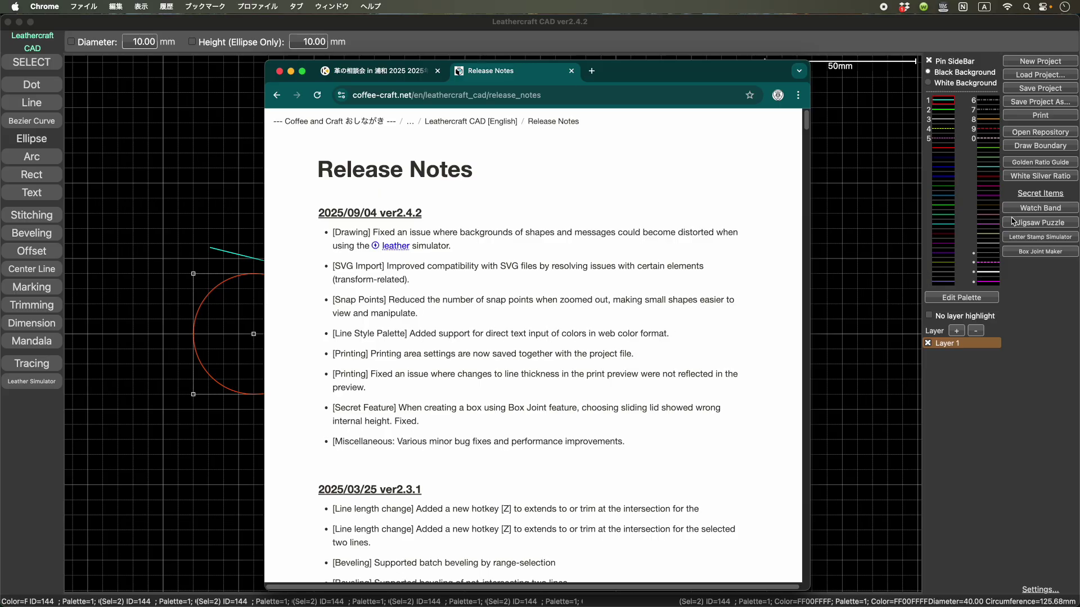
pyautogui.click(888, 274)
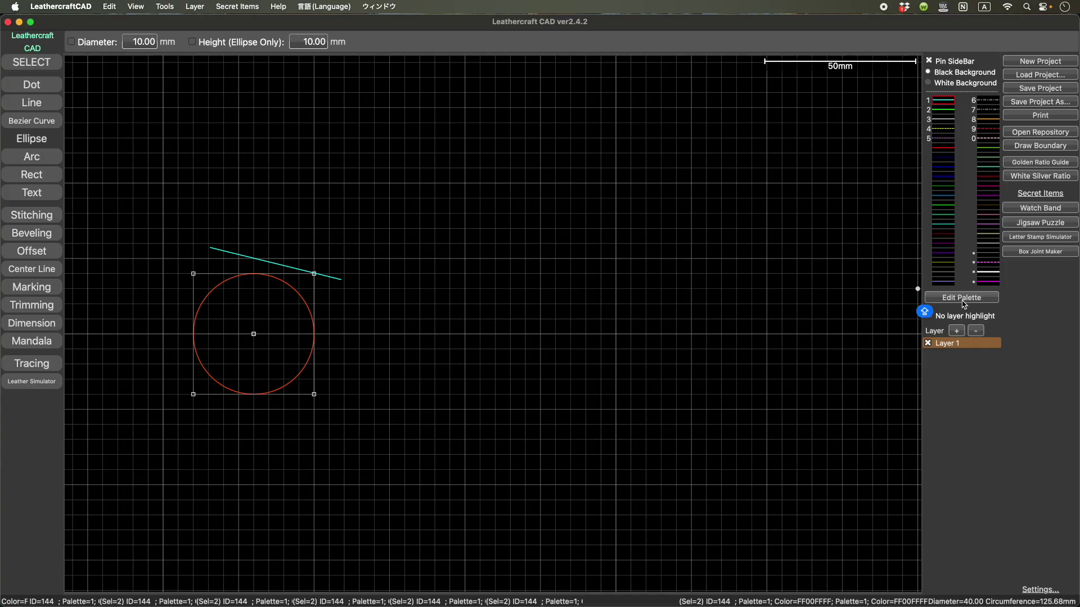
pyautogui.click(963, 300)
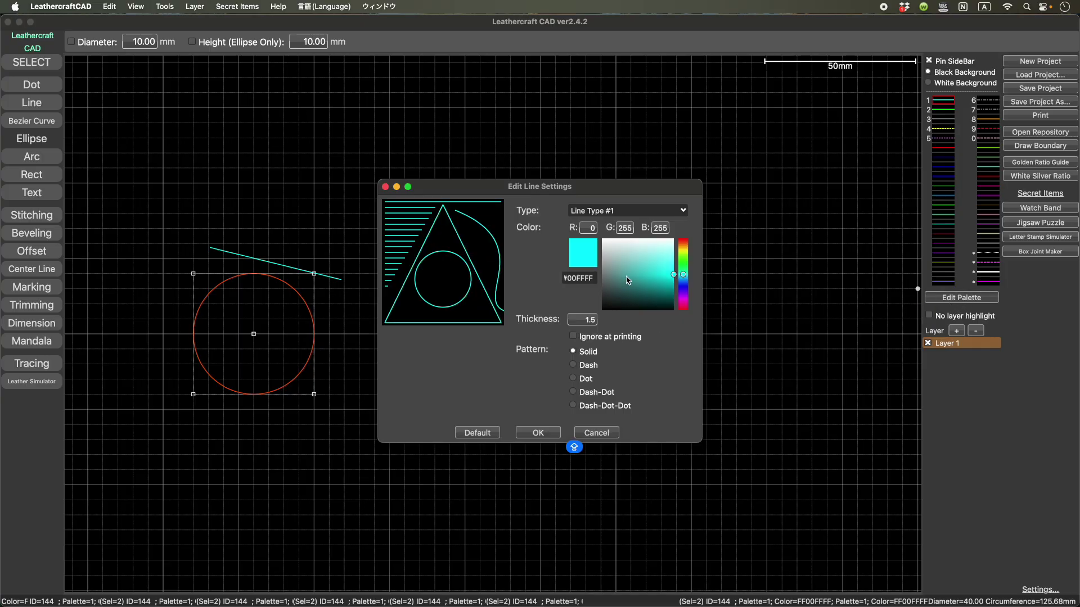
pyautogui.moveTo(676, 277); pyautogui.dragTo(649, 289)
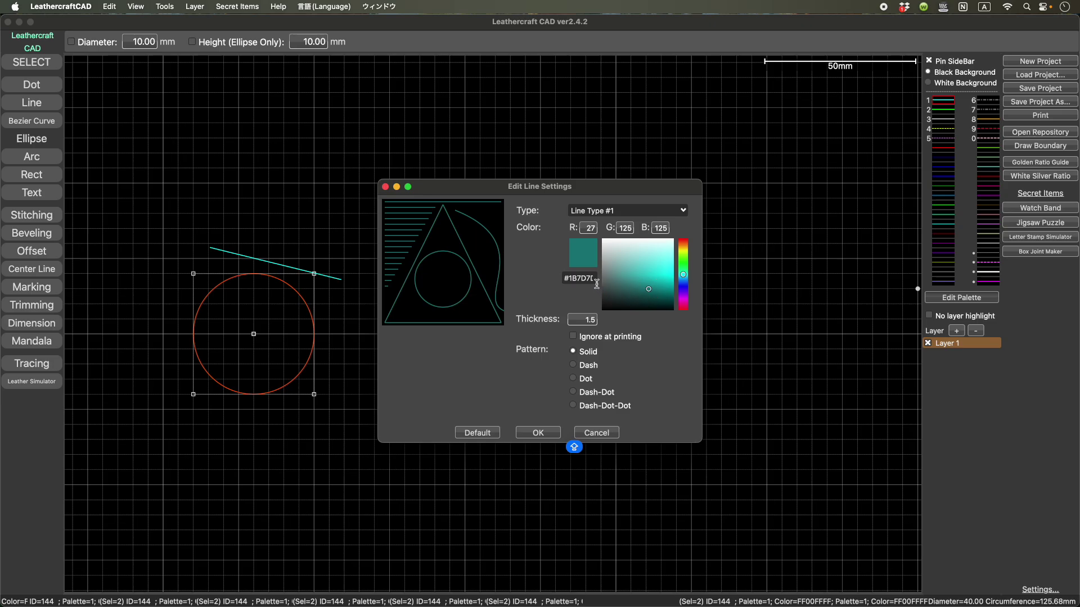
pyautogui.click(583, 277)
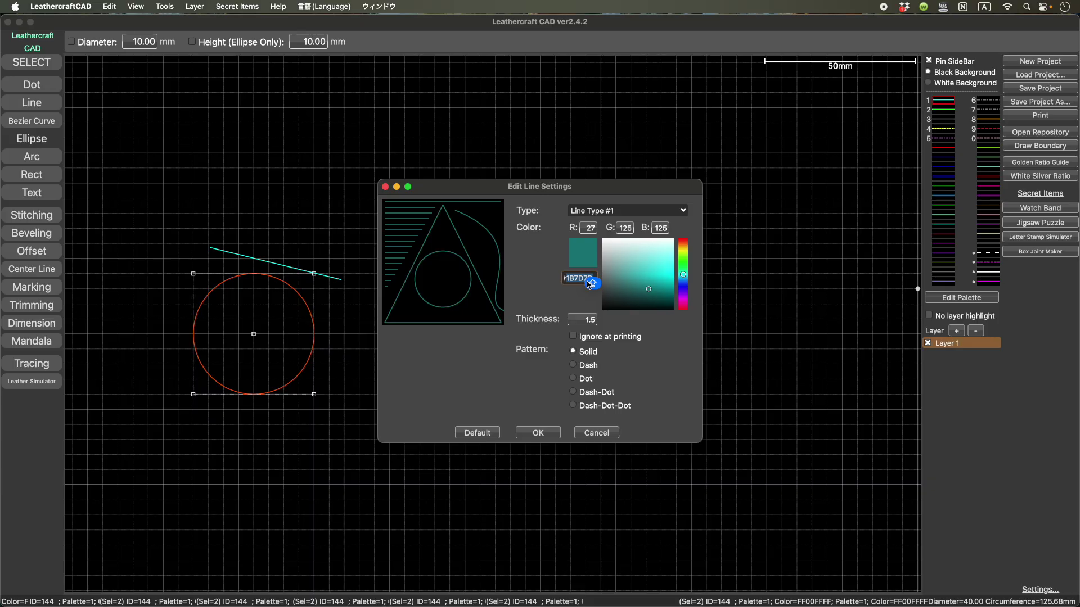
pyautogui.click(598, 435)
pyautogui.press('super+Tab')
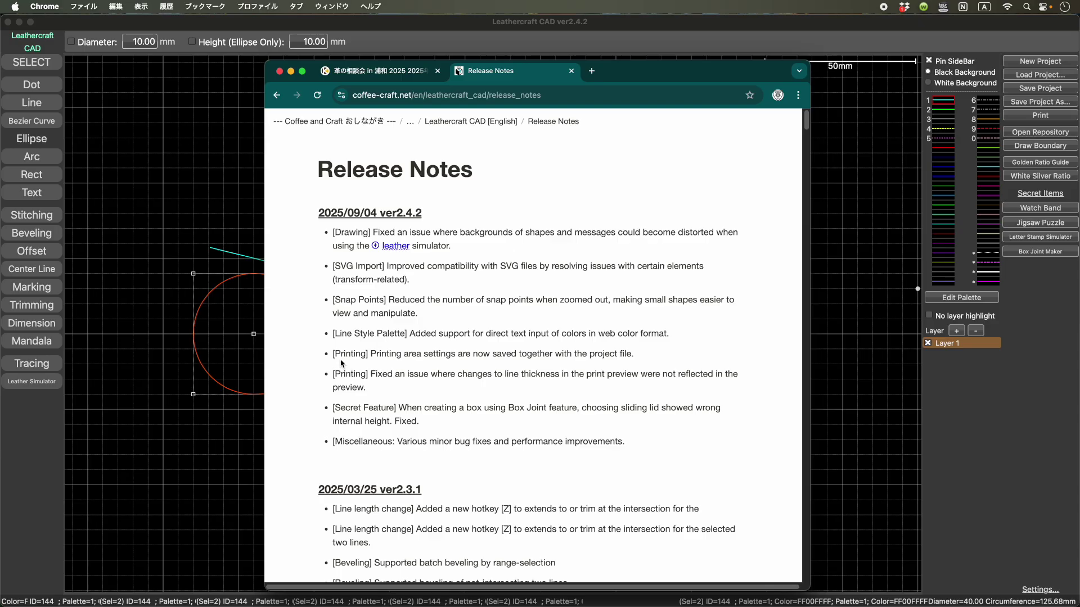
pyautogui.click(858, 281)
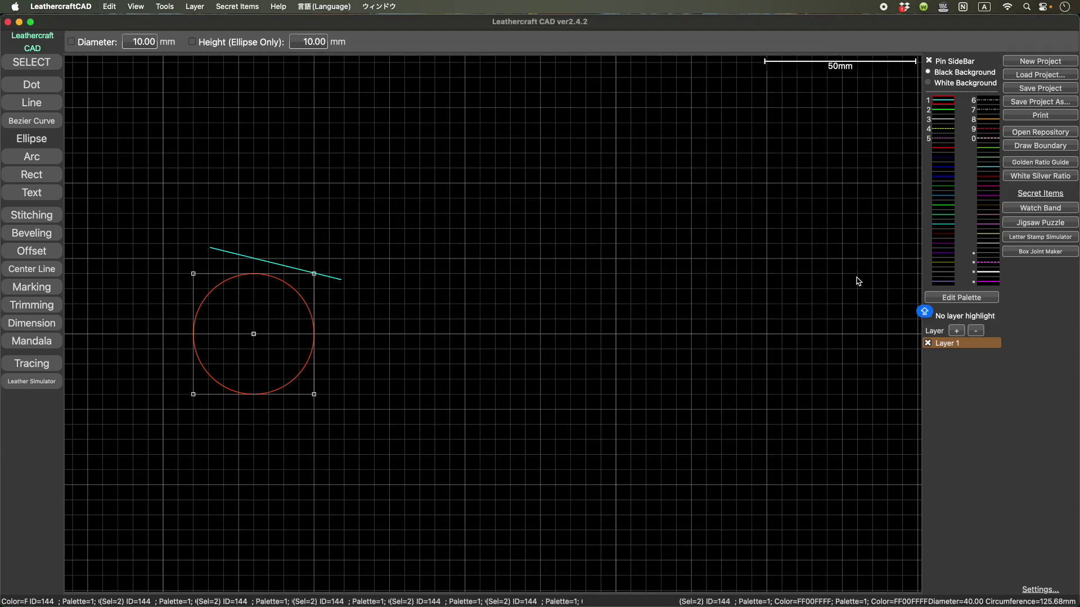
# - Print the drawing on A4, reaching the print preview of the line and circle on page #1
pyautogui.click(1042, 116)
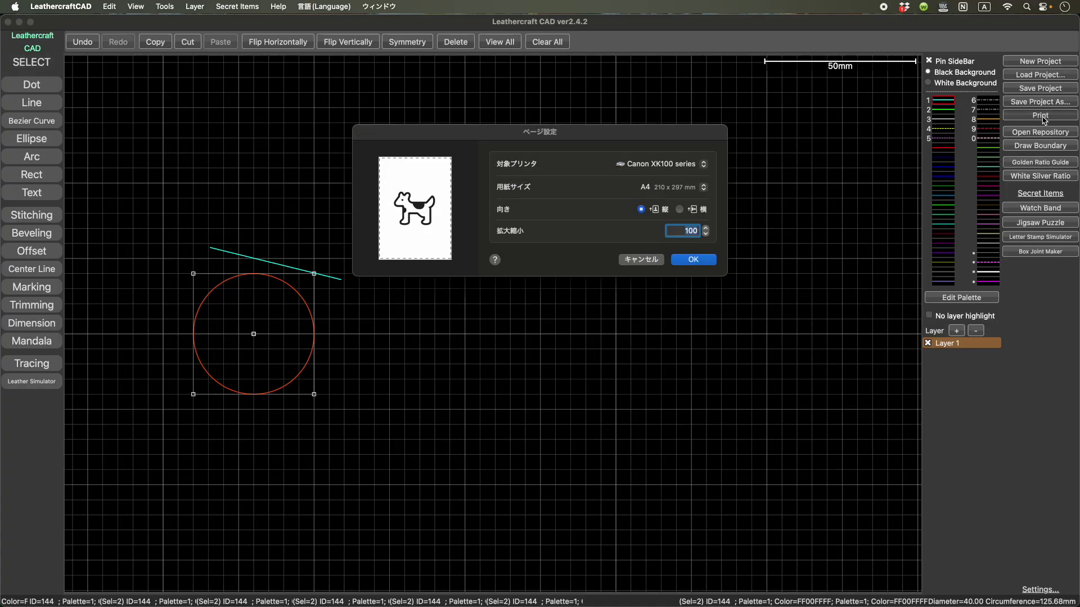
pyautogui.click(693, 262)
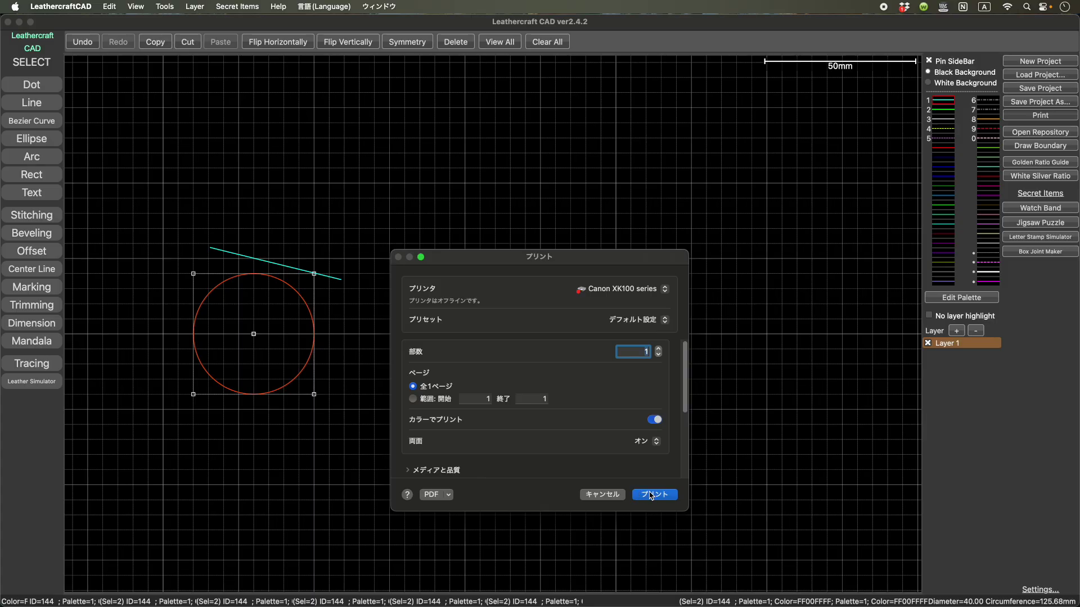
pyautogui.click(651, 496)
pyautogui.click(538, 373)
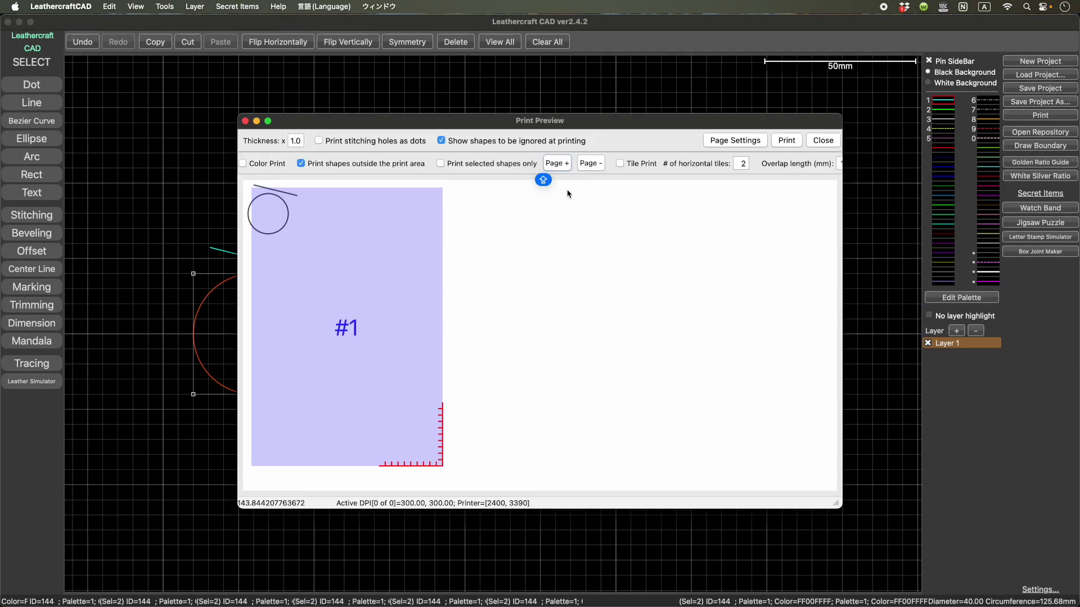
# - Add two more pages to the print preview layout, giving pages #1 through #3
pyautogui.click(557, 169)
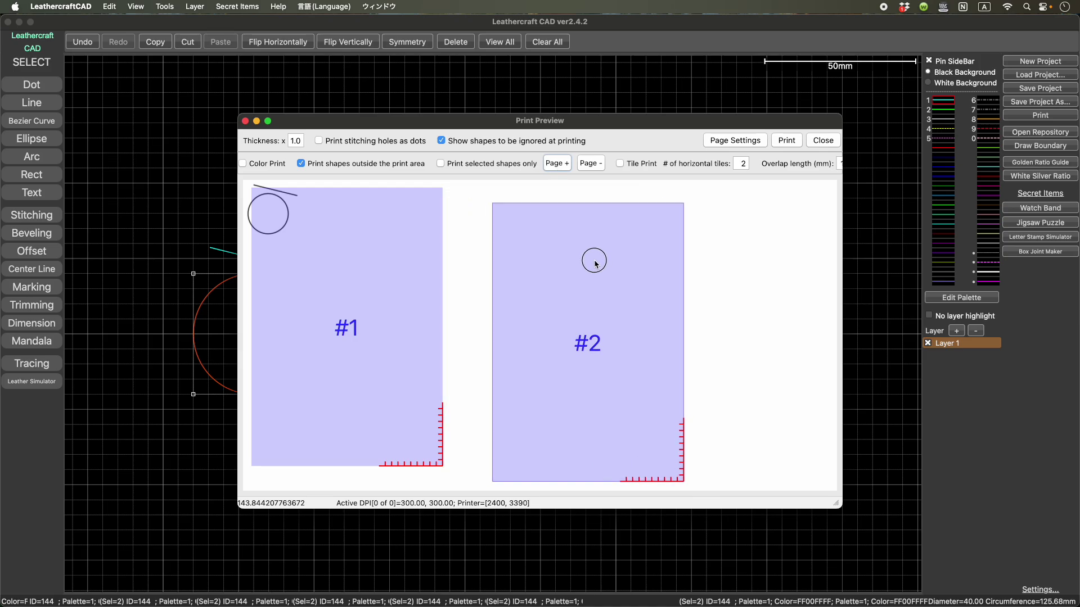
pyautogui.click(556, 164)
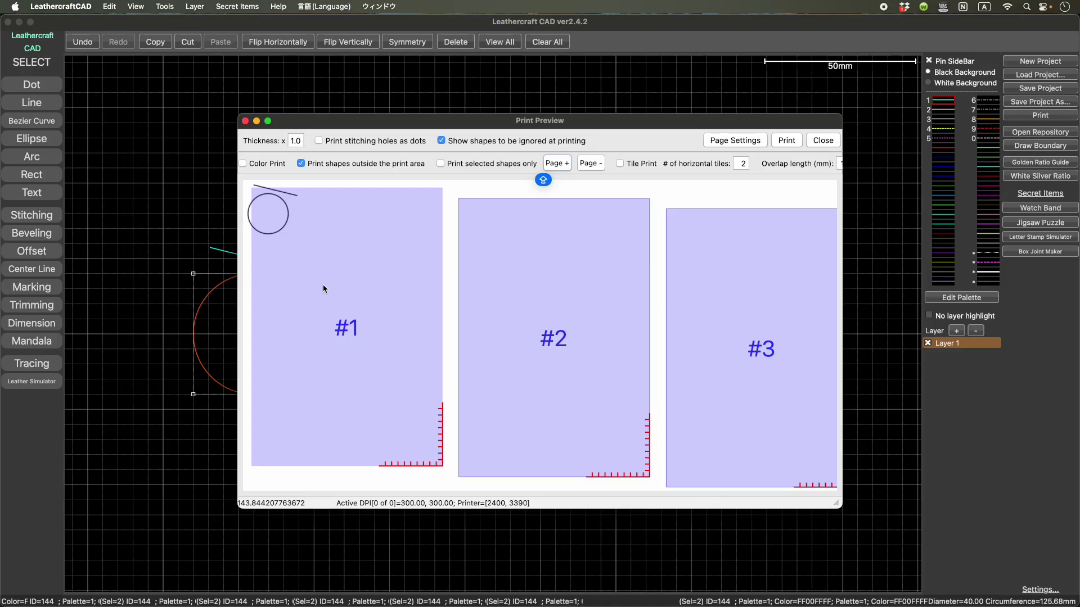
# - Close the print preview and return from Chrome to the LeathercraftCAD drawing
pyautogui.click(245, 121)
pyautogui.press('super+Tab')
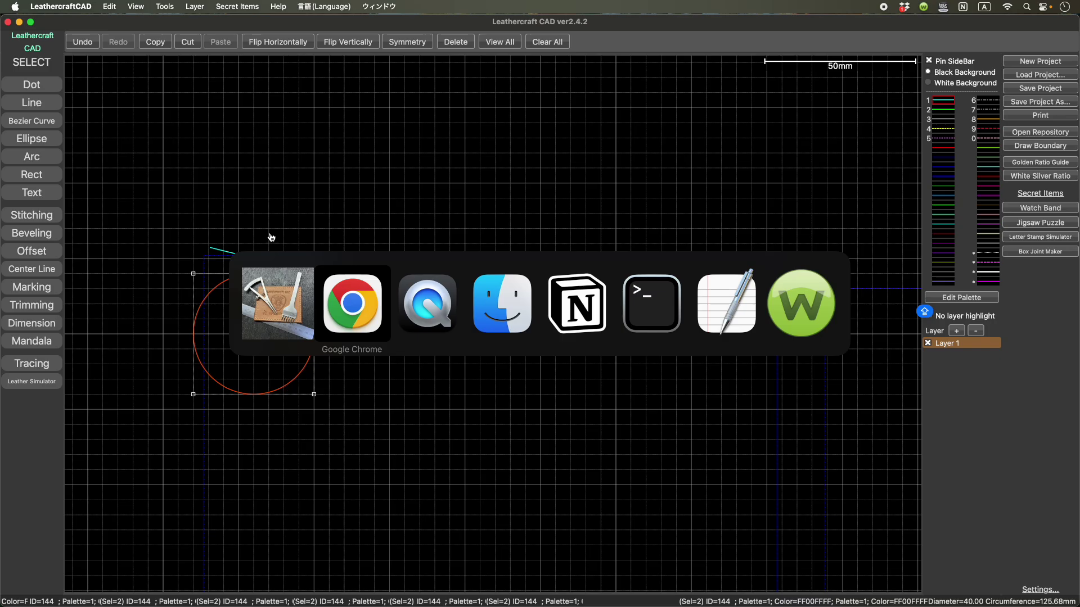
pyautogui.press('super+Tab')
pyautogui.press('super+Tab')
pyautogui.press('super+Tab')
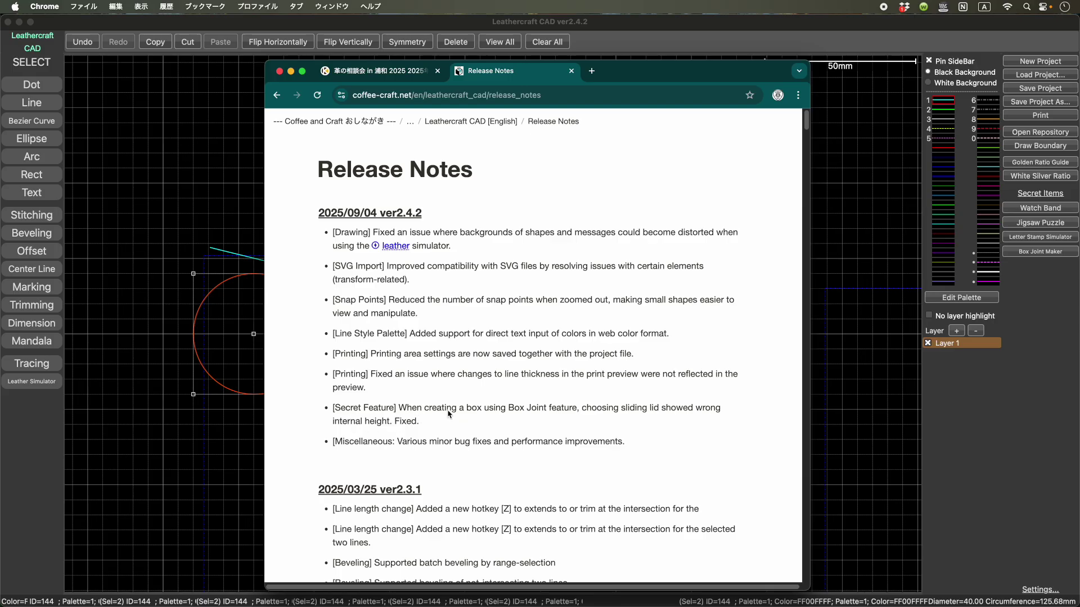
pyautogui.click(197, 108)
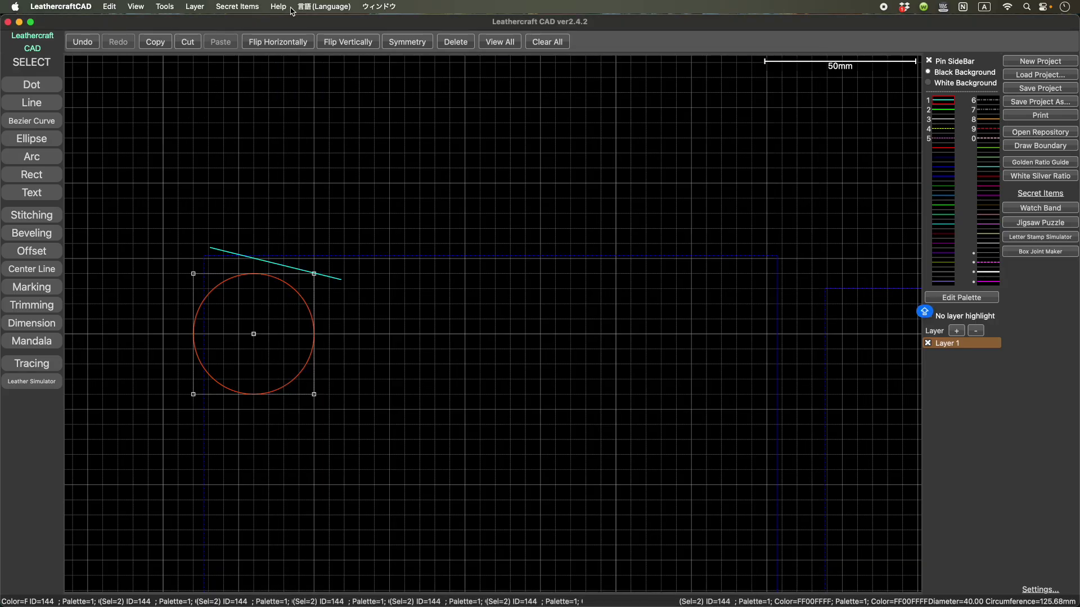
# - In the Box Joint Maker, set an 88 × 37 mm closed box with 8 mm pins
pyautogui.click(246, 9)
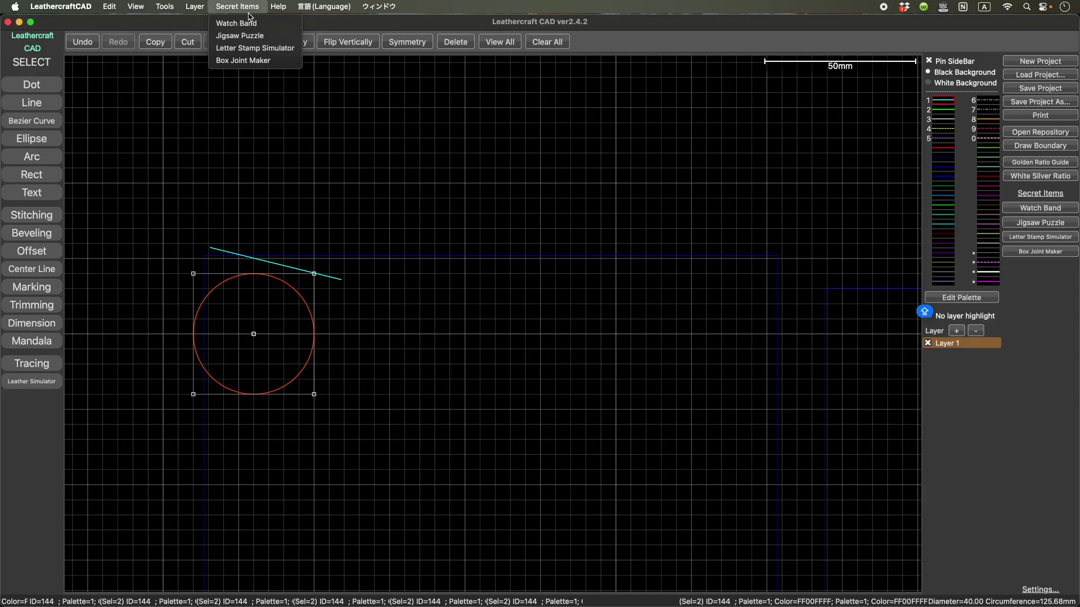
pyautogui.click(259, 63)
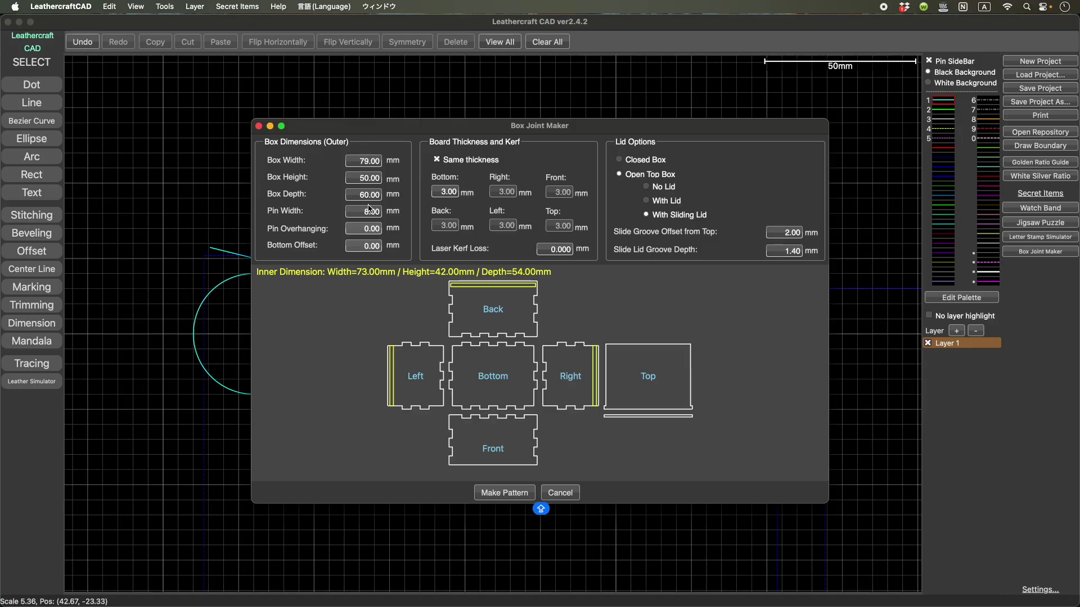
pyautogui.scroll(9, 364, 162)
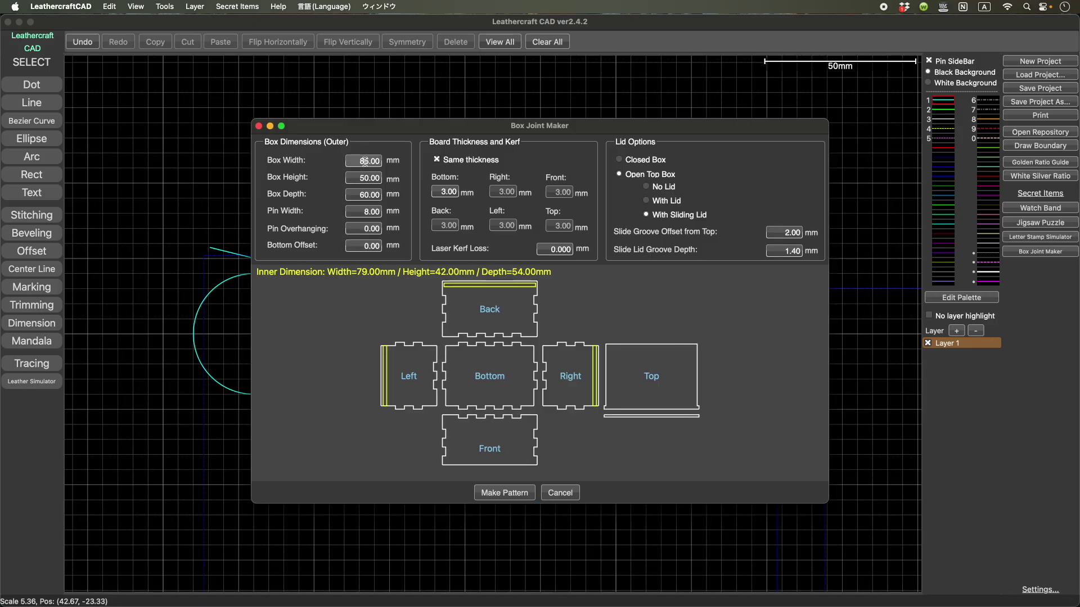
pyautogui.scroll(-6, 365, 179)
pyautogui.scroll(-7, 364, 179)
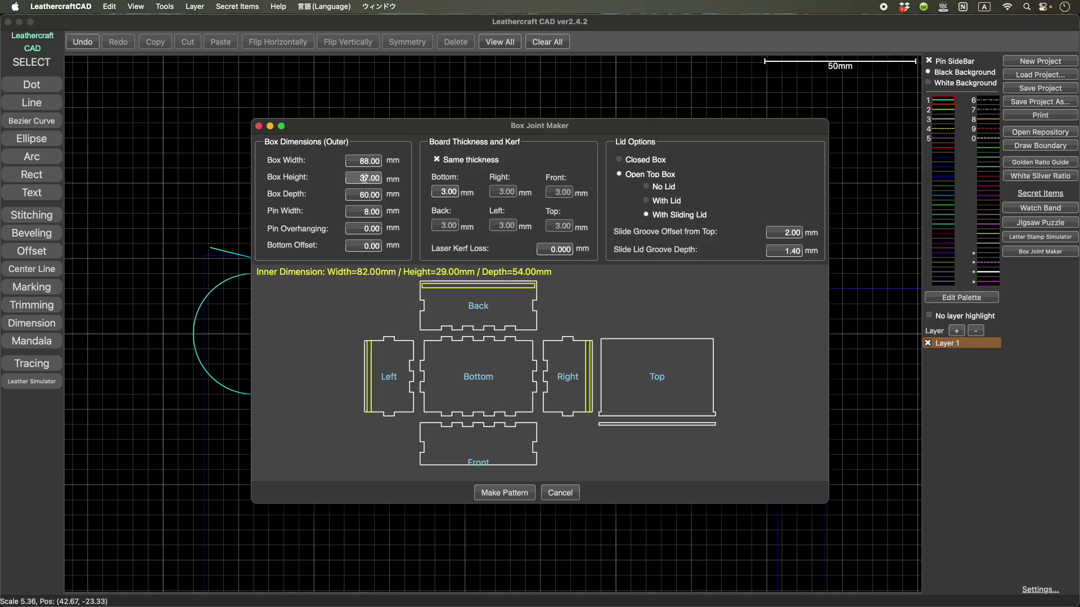
pyautogui.scroll(4, 368, 214)
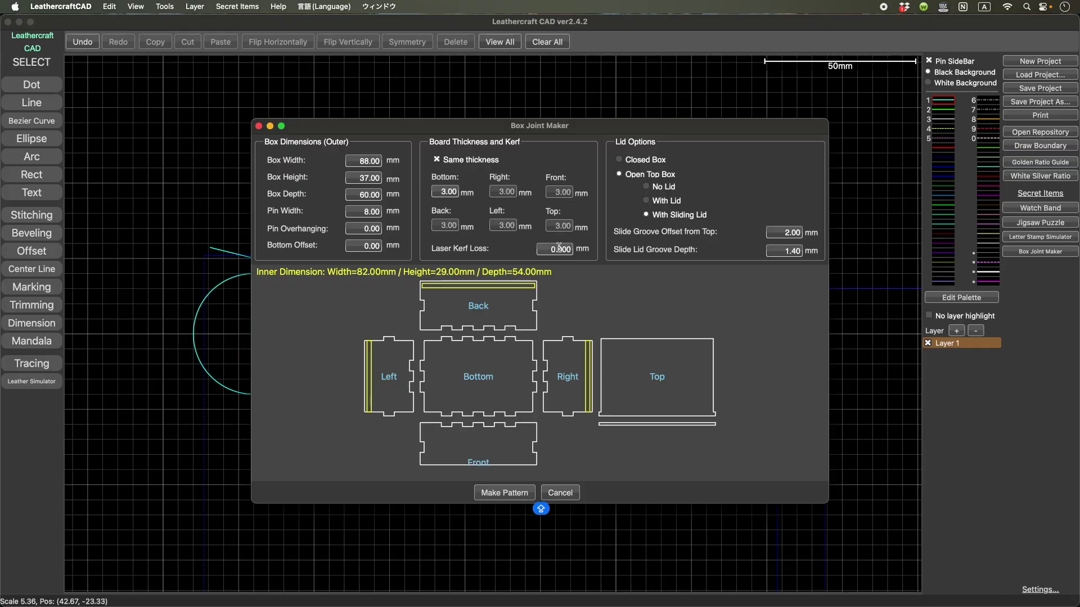
pyautogui.click(634, 163)
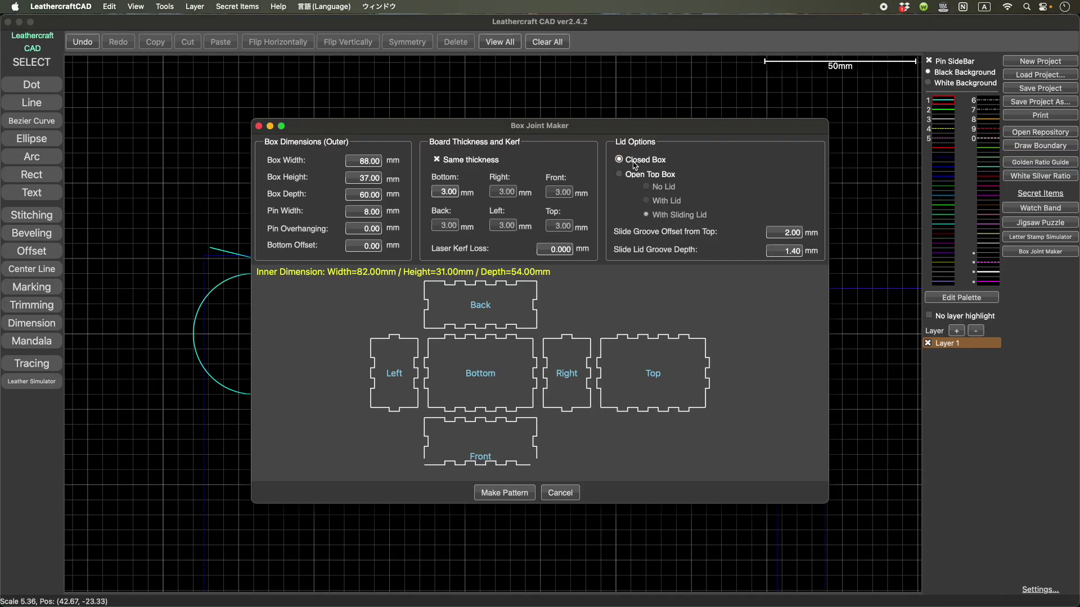
# - Switch the box joint pattern to Open Top Box, then cancel the Box Joint Maker
pyautogui.press('capslock')
pyautogui.click(636, 175)
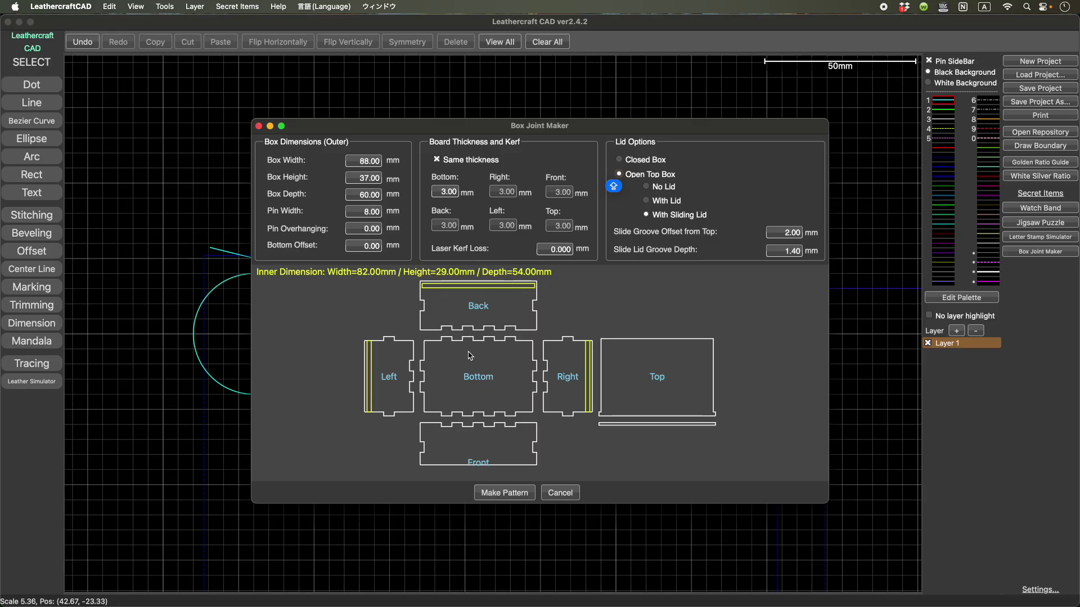
pyautogui.click(560, 495)
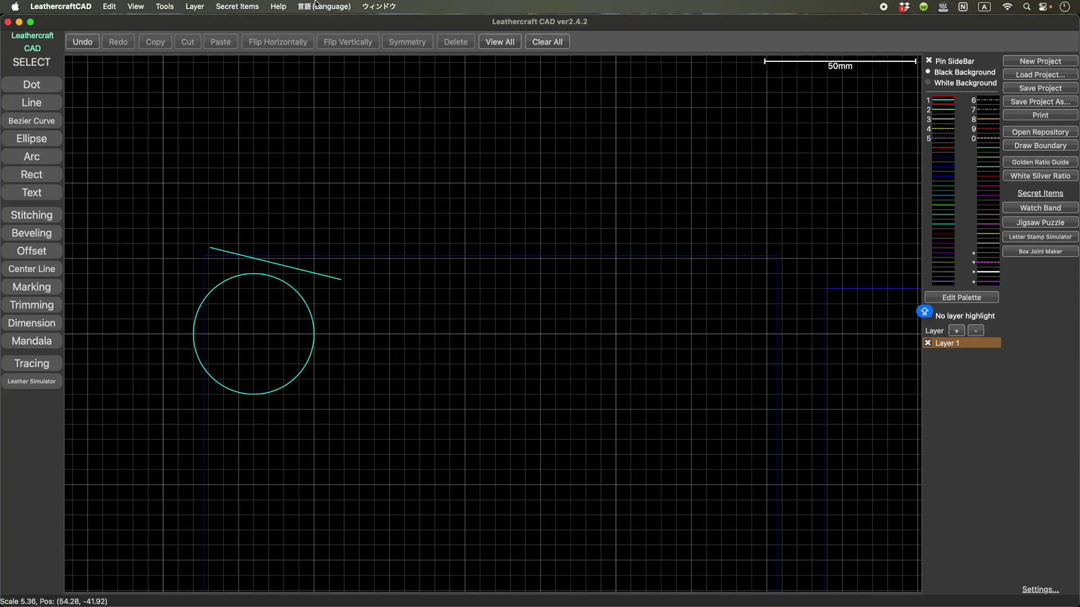
# - Open Help's donation information and follow the Buy Me A Coffee link into the browser
pyautogui.click(252, 9)
pyautogui.moveTo(274, 9)
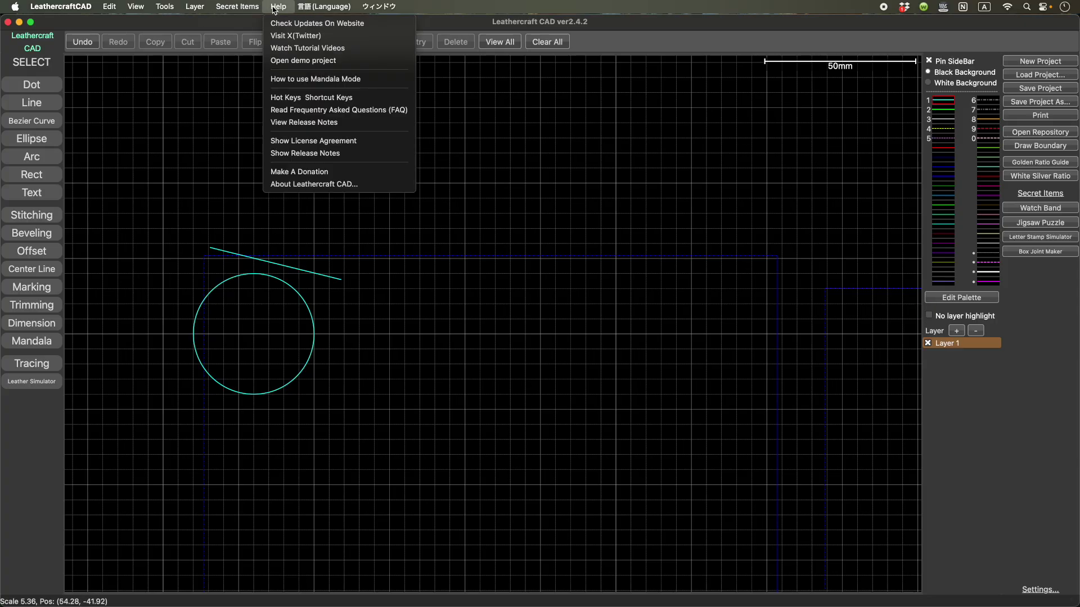
pyautogui.click(305, 171)
pyautogui.click(444, 211)
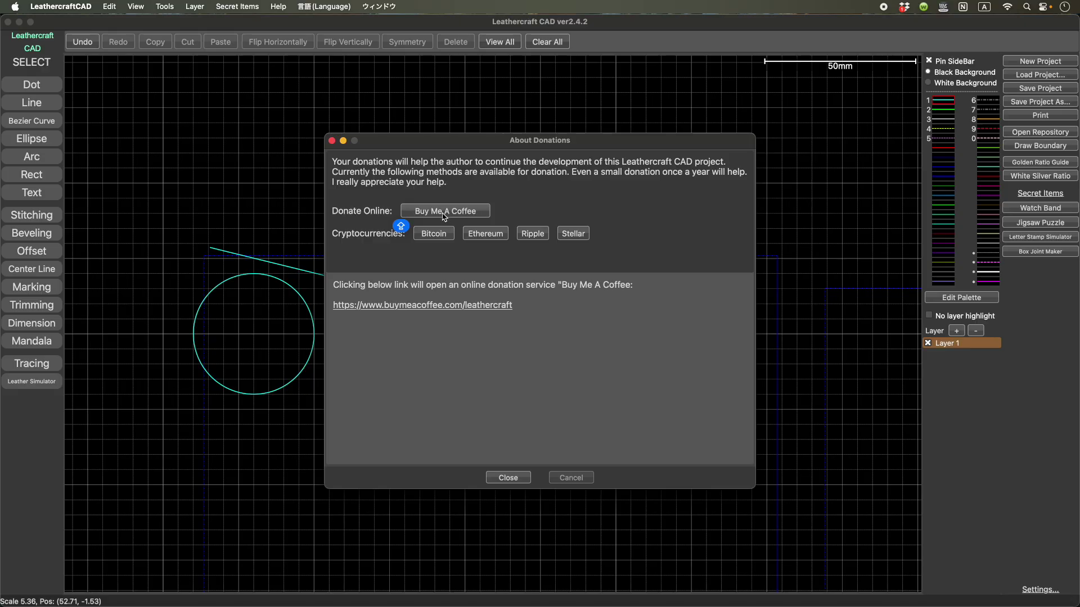
pyautogui.click(418, 305)
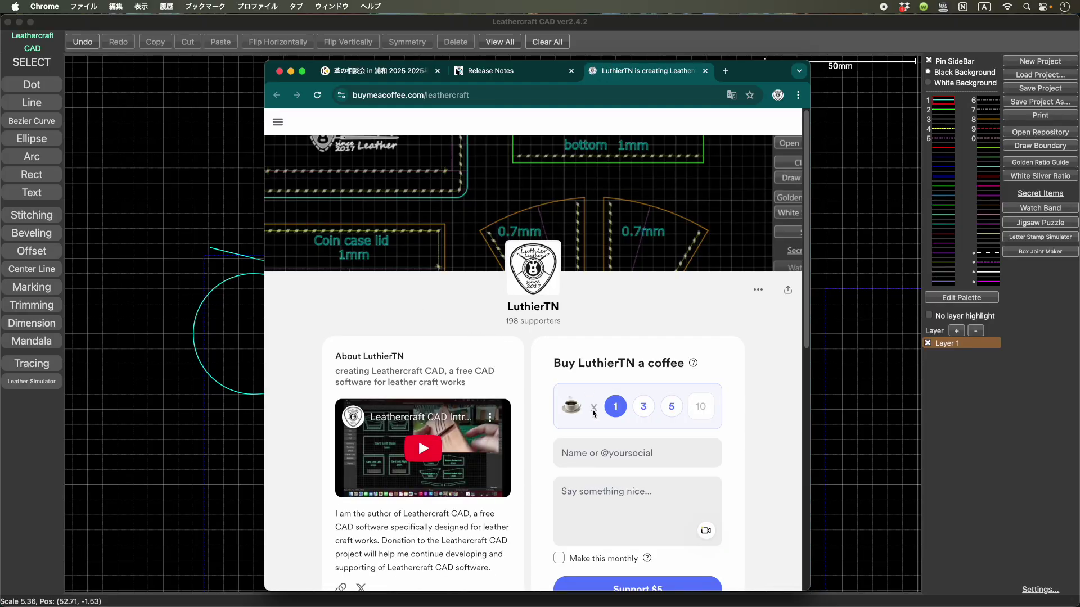
# - Scroll through the author's Buy Me a Coffee page, then return to LeathercraftCAD's About Donations dialog
pyautogui.scroll(-5, 647, 391)
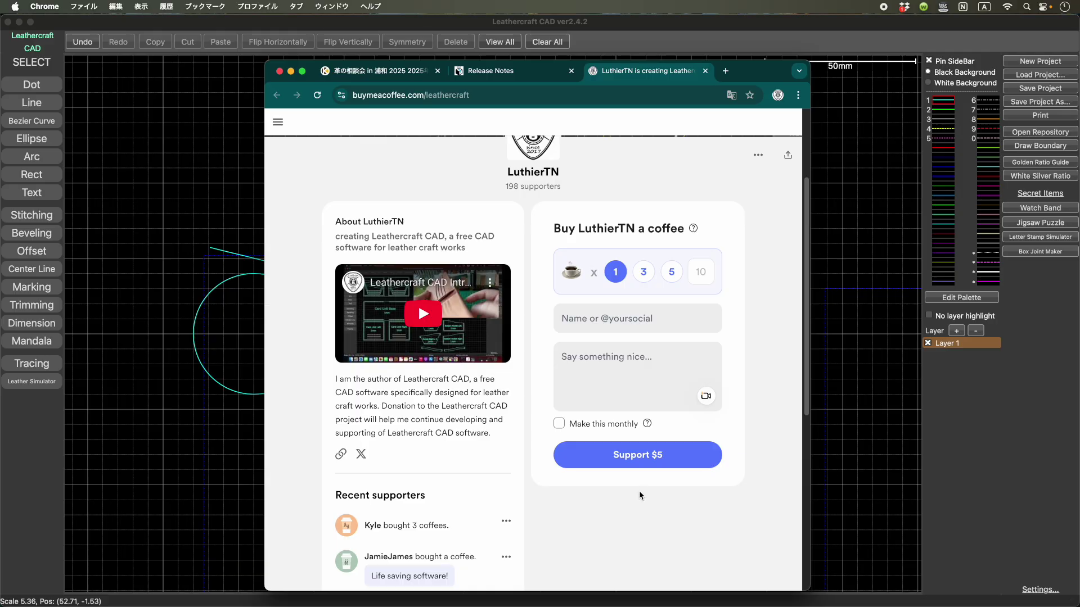
pyautogui.click(165, 426)
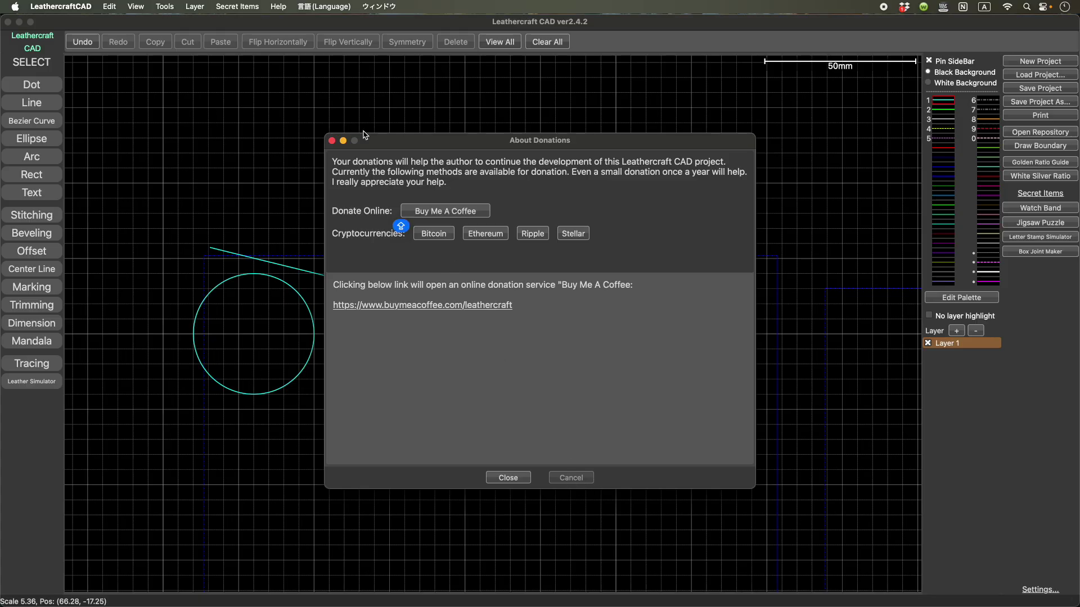
# - Close About Donations, reopen and cancel the Box Joint Maker, then open Secret Items again
pyautogui.click(332, 141)
pyautogui.click(245, 7)
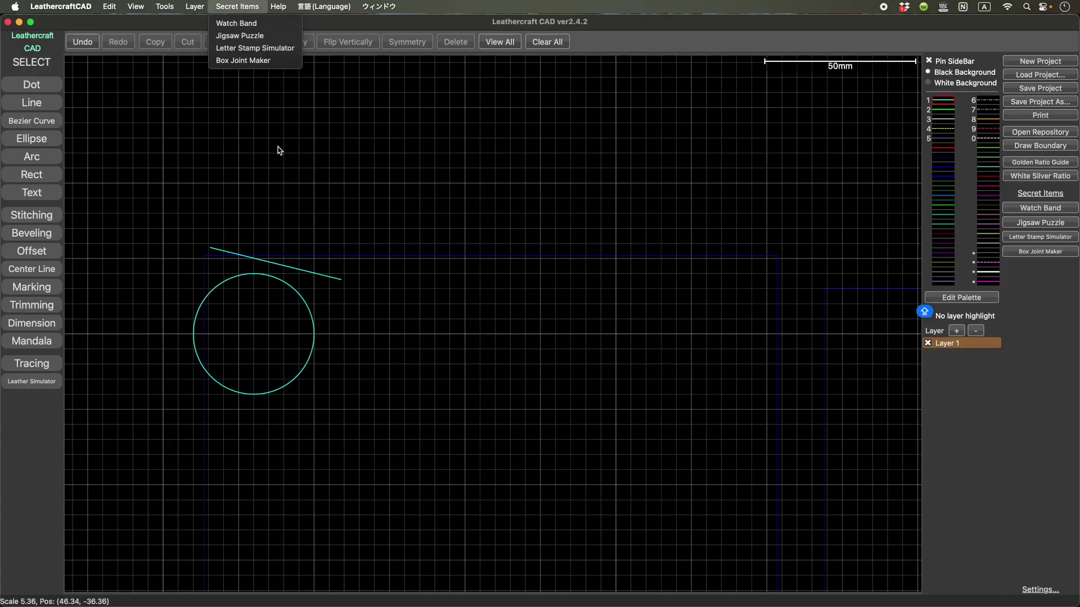
pyautogui.click(275, 60)
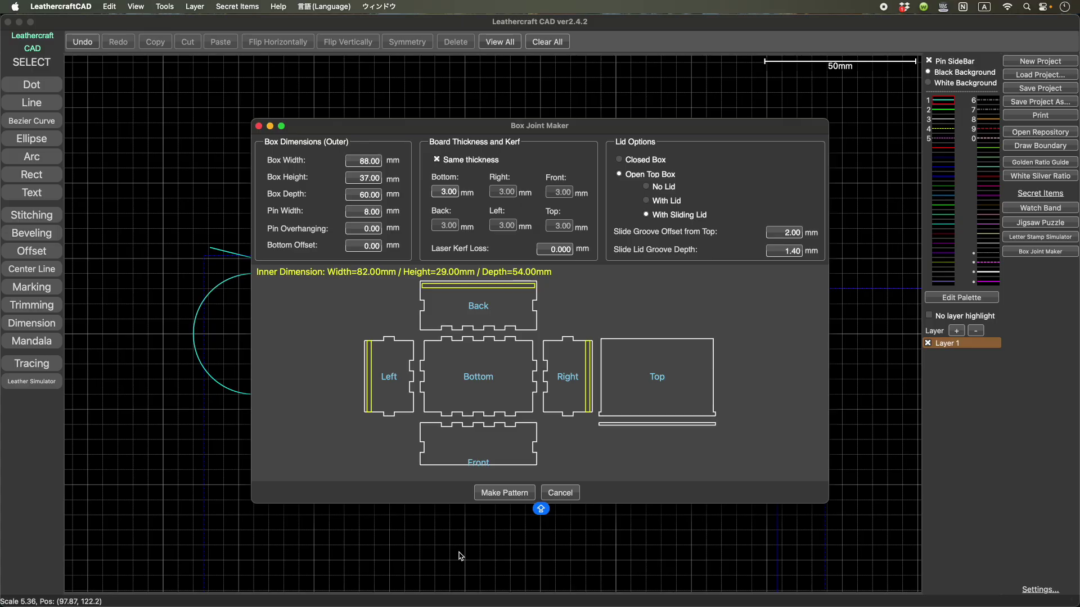
pyautogui.click(573, 497)
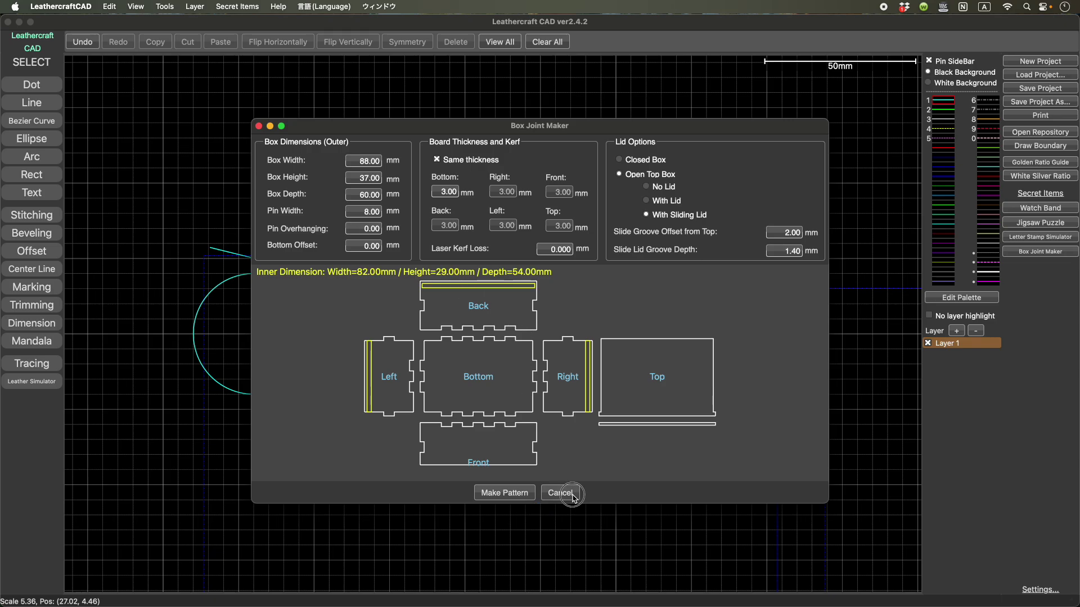
pyautogui.click(259, 6)
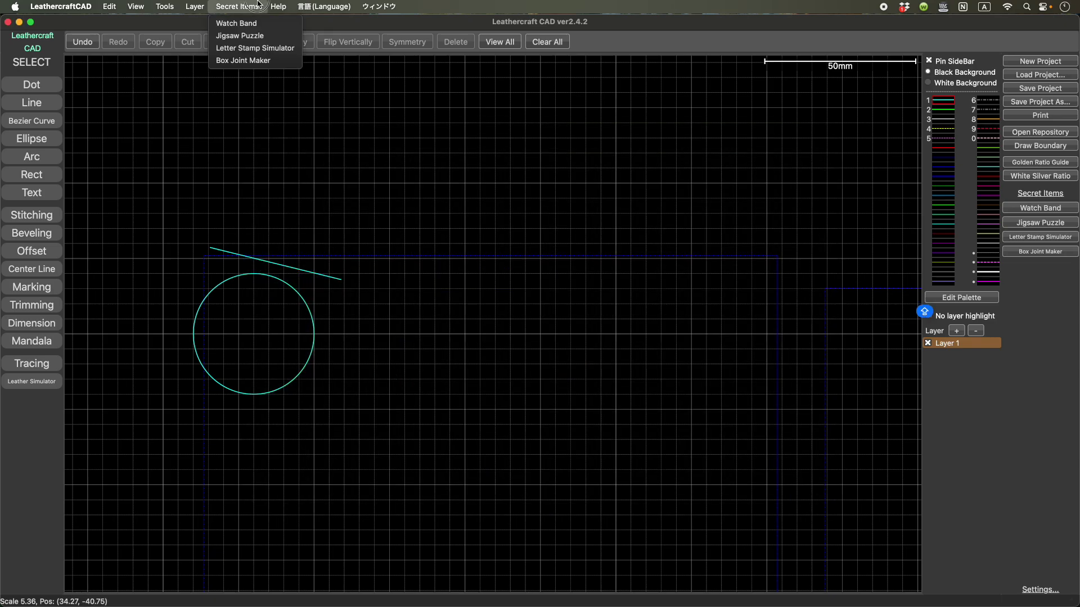
pyautogui.click(257, 60)
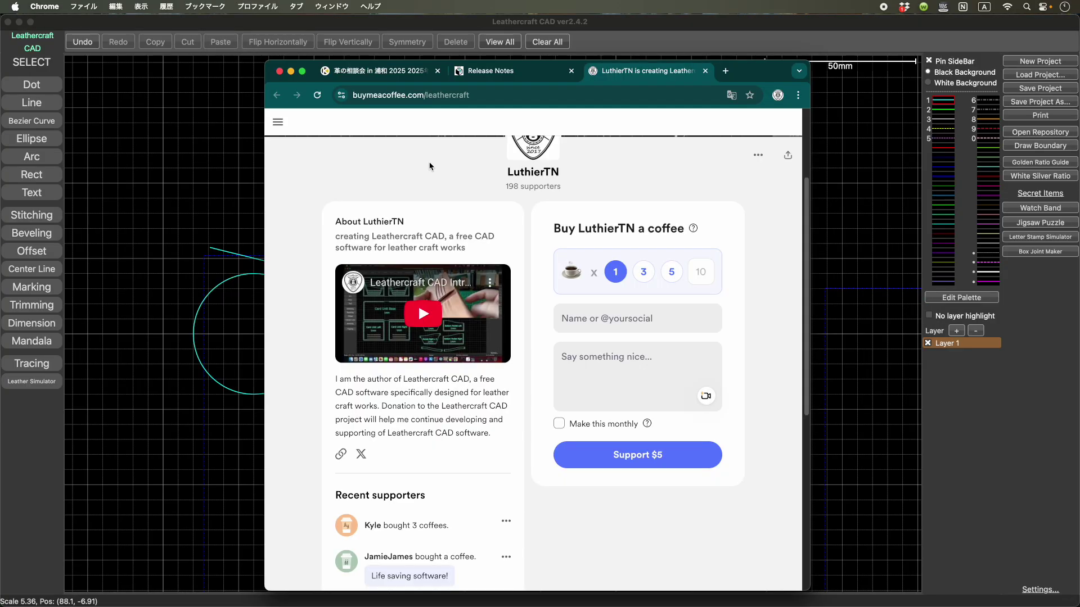
# - View the Leathercraft CAD Release Notes tab in Chrome, then return to the LeathercraftCAD drawing
pyautogui.press('super+Tab')
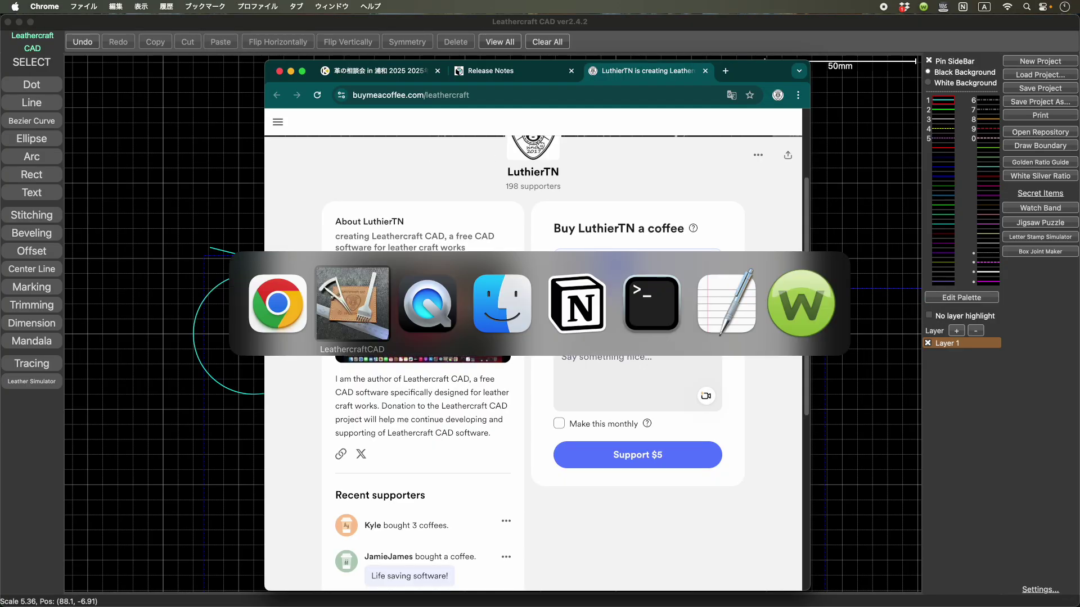
pyautogui.click(523, 73)
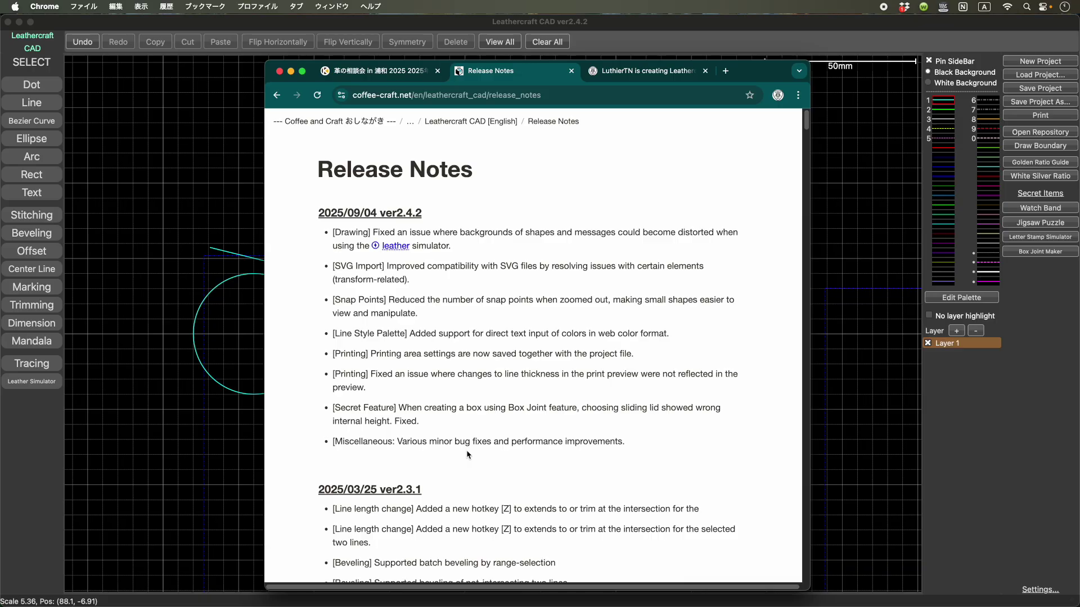
pyautogui.click(161, 389)
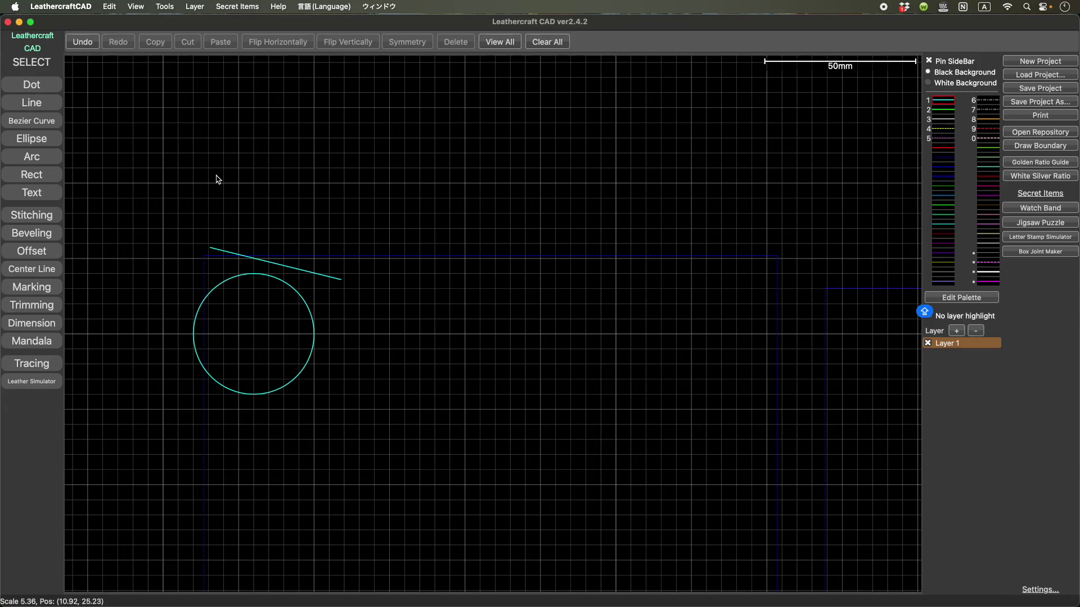
pyautogui.click(284, 7)
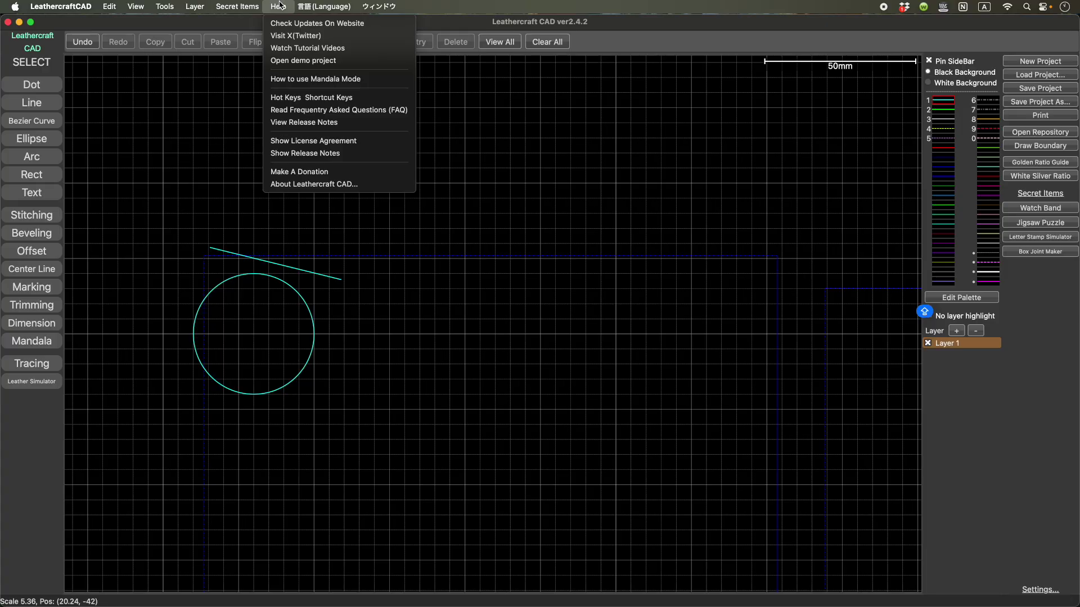
pyautogui.click(324, 144)
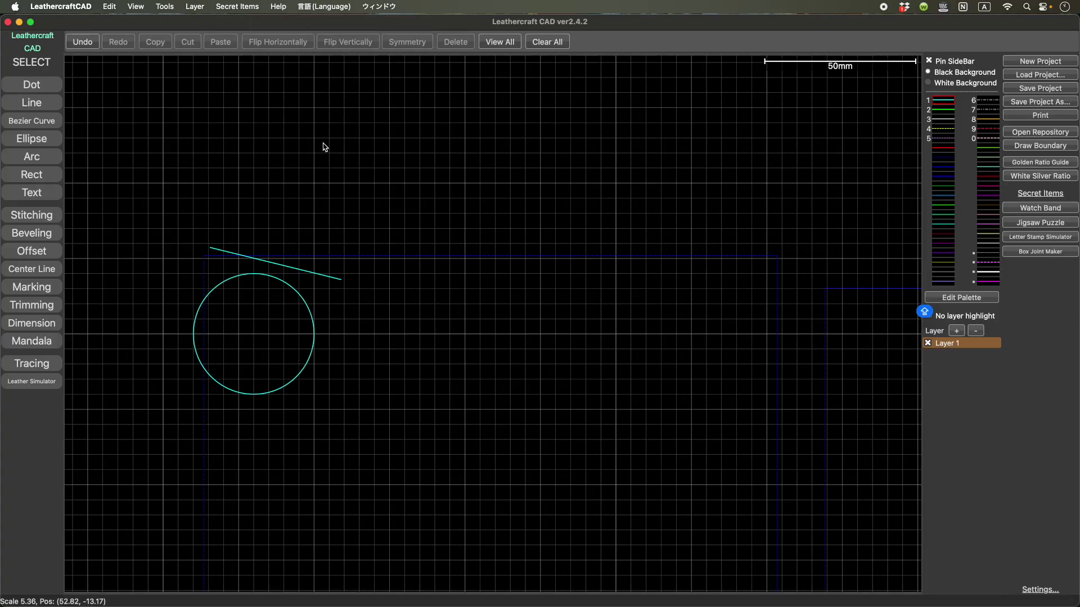
pyautogui.scroll(-10, 704, 321)
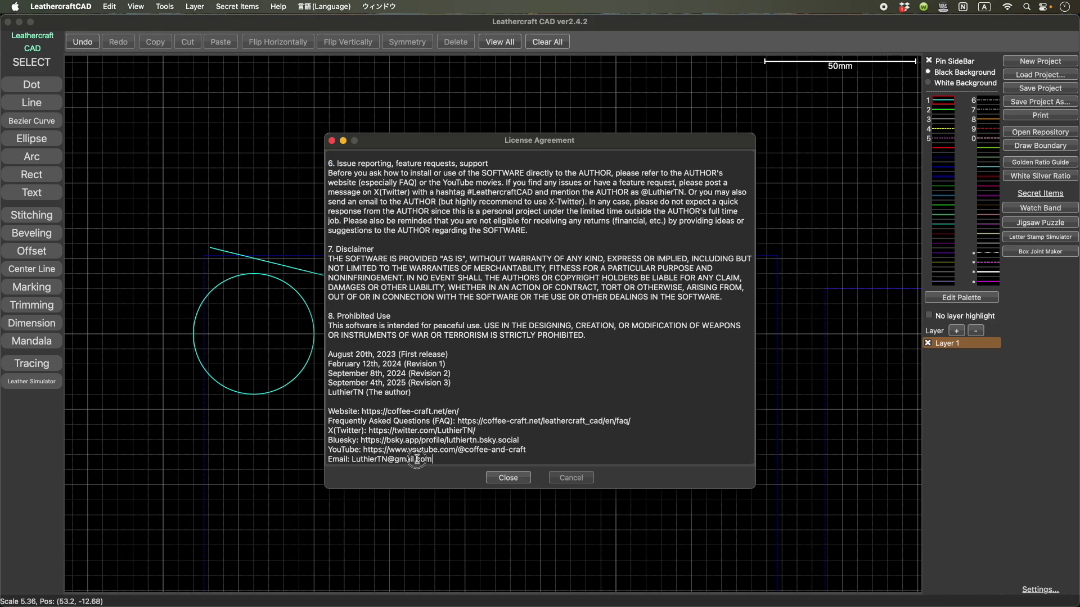
pyautogui.keyDown('shift'); pyautogui.click(353, 459); pyautogui.keyUp('shift')
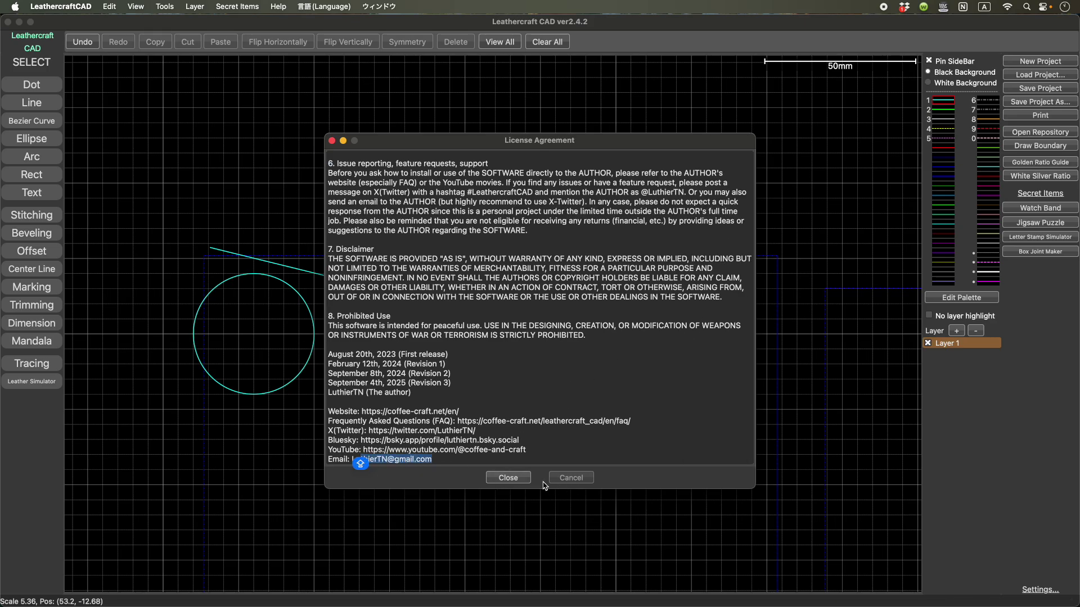
pyautogui.click(517, 479)
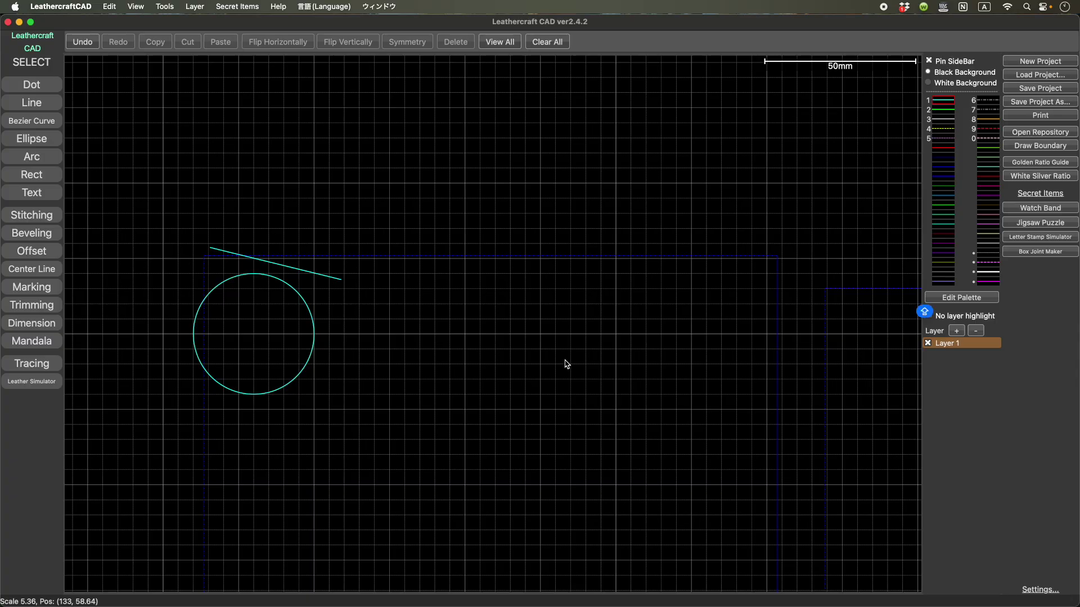